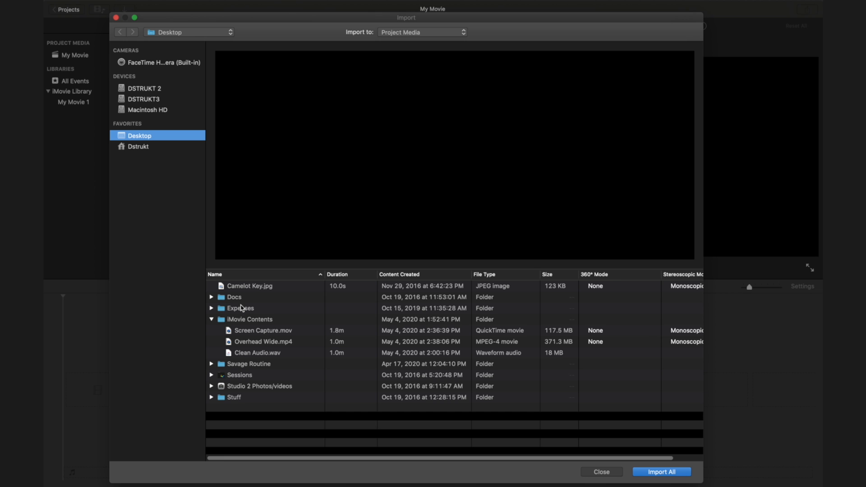
Step: Look through the screen capture, overhead video and audio files in the iMovie Contents folder
left_click(252, 318)
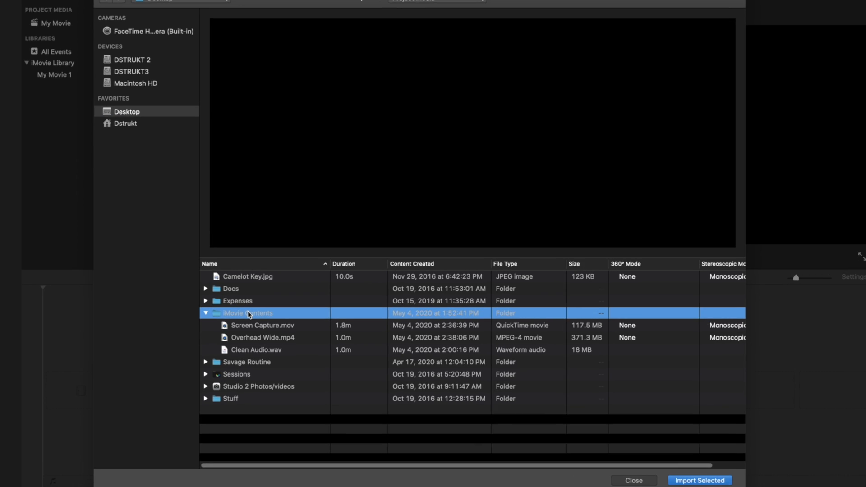
key("Down")
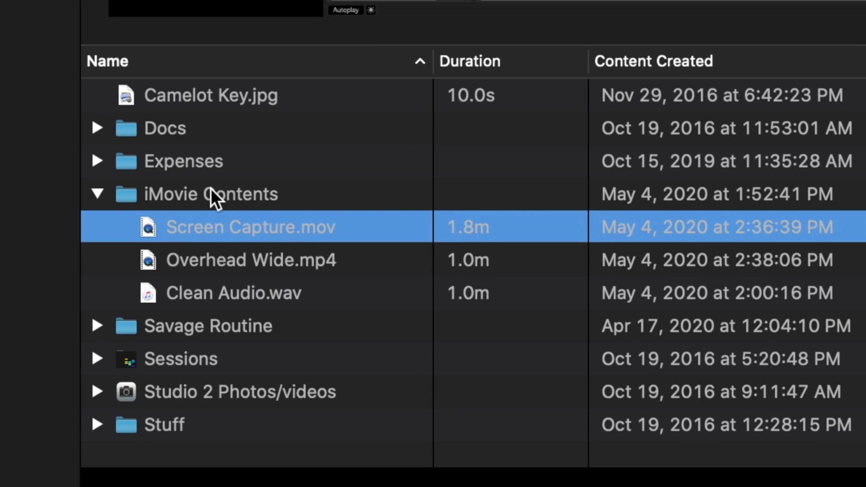
key("Down")
key("Down")
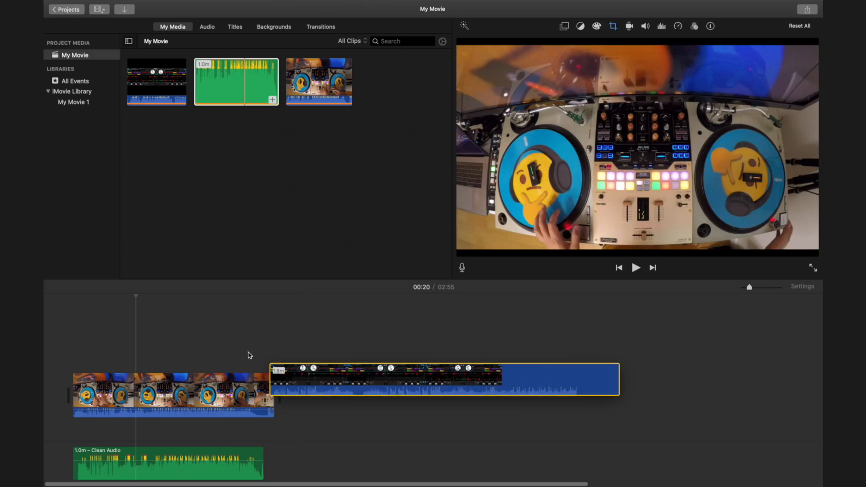
Step: Move the screen capture clip above the overhead video, aligned with the start of the timeline
left_click_drag(248, 357, 82, 352)
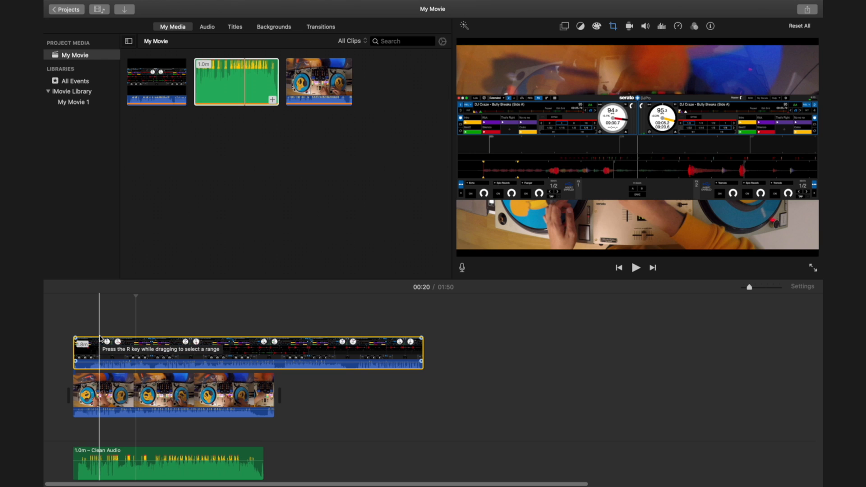
left_click(180, 294)
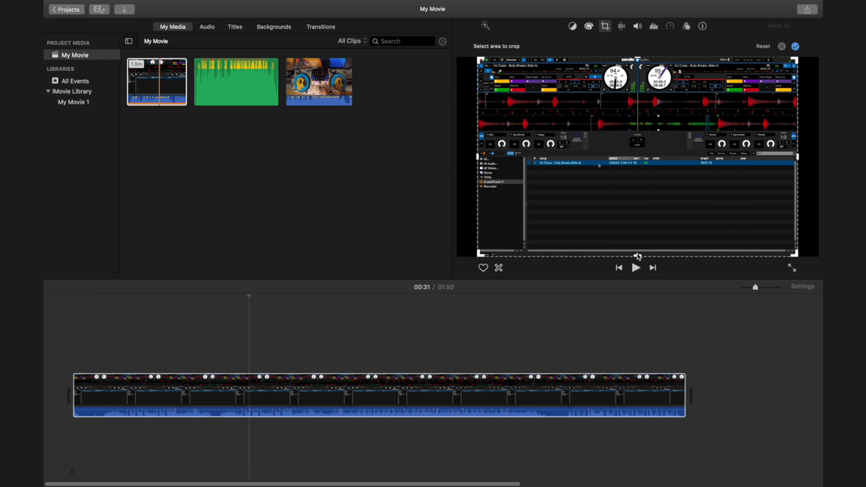
Step: Crop the screen capture clip to its upper half and set its overlay style to Picture in Picture
left_click_drag(638, 252, 638, 153)
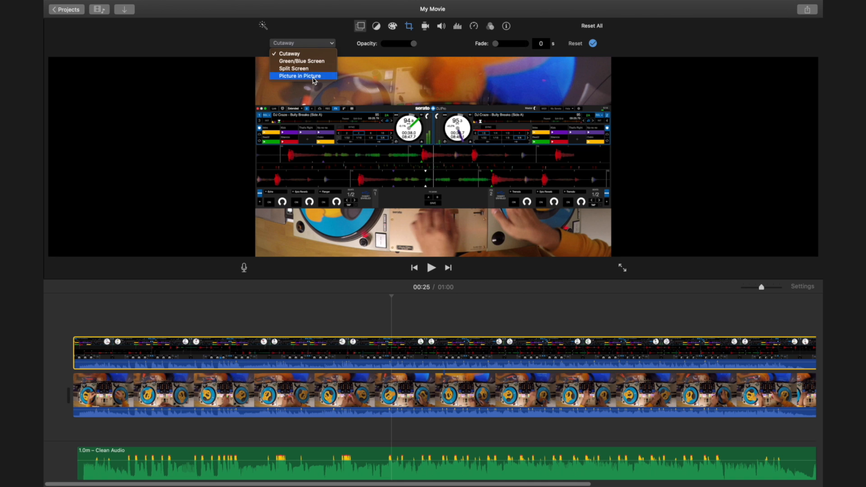
left_click(314, 76)
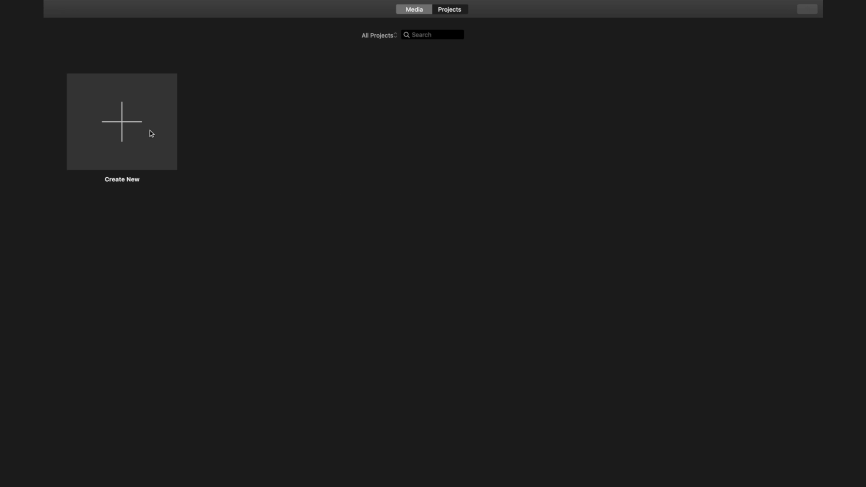
Step: Create a new movie project
left_click(134, 128)
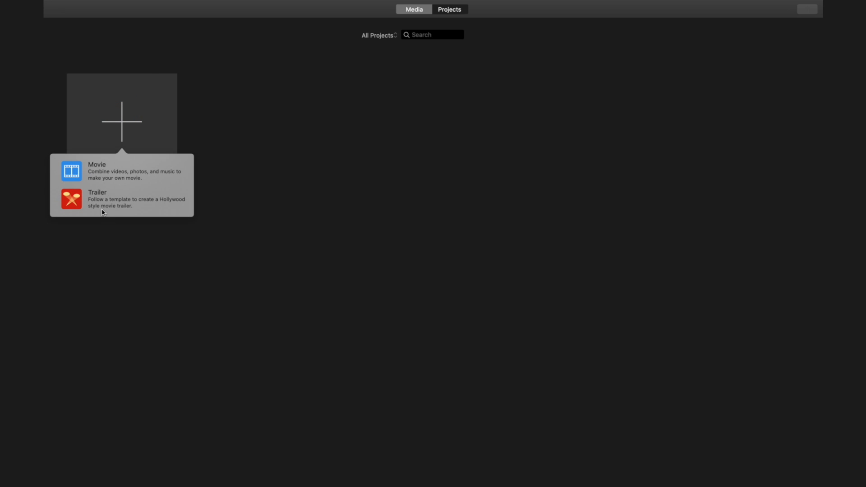
left_click(74, 170)
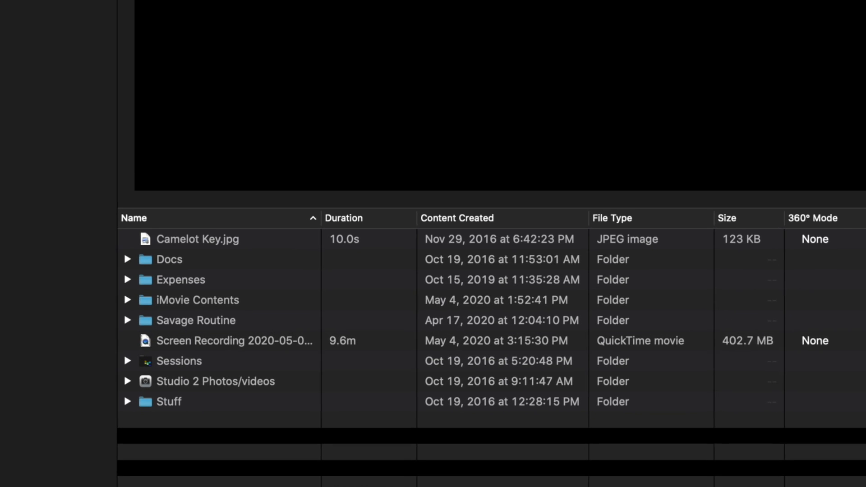
Step: Import Screen Capture.mov, Overhead Wide.mp4 and Clean Audio.wav from the iMovie Contents folder into the project media
left_click(183, 305)
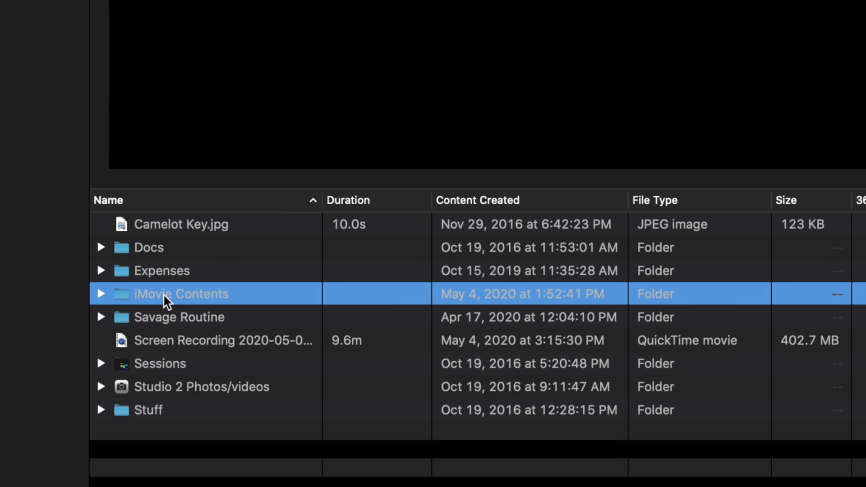
left_click(101, 295)
left_click(159, 317)
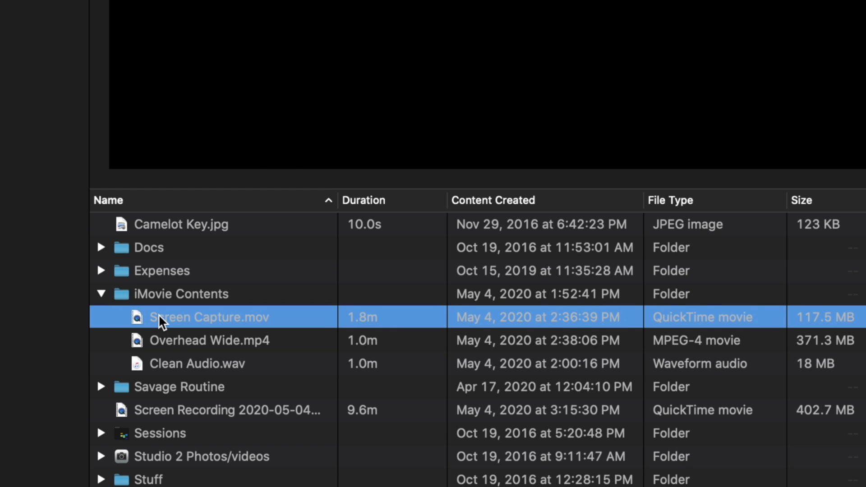
key("Down")
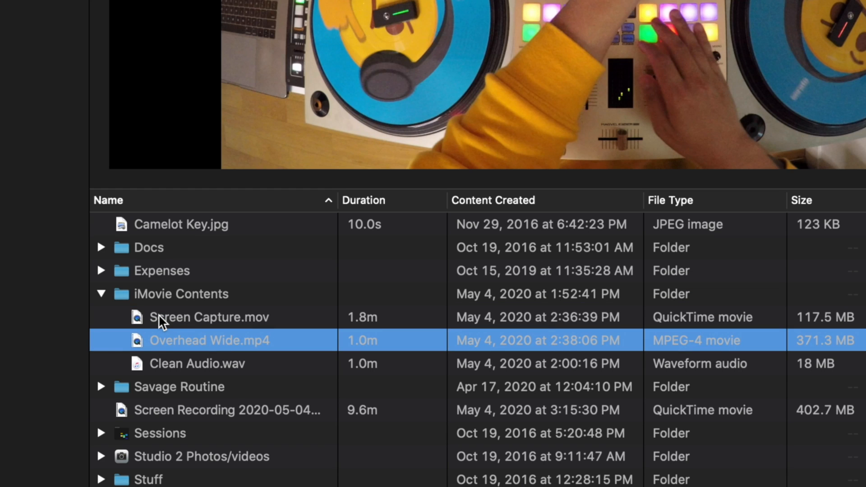
key("Down")
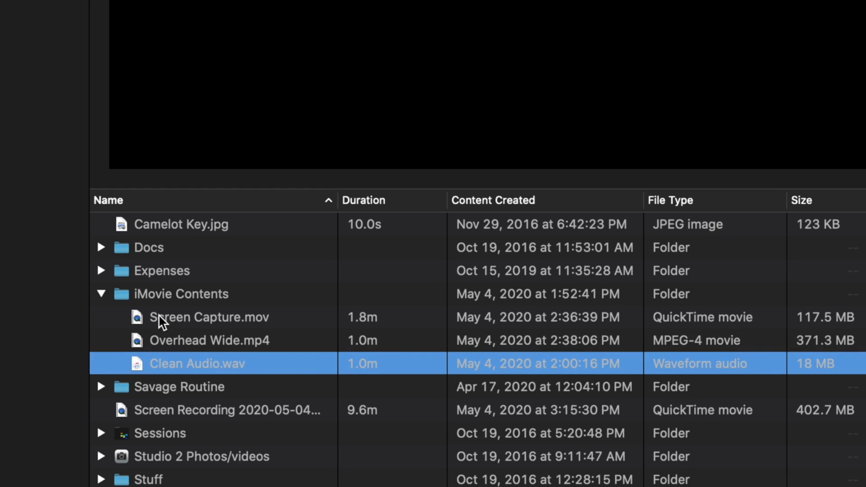
key("shift+Up")
key("shift+Up")
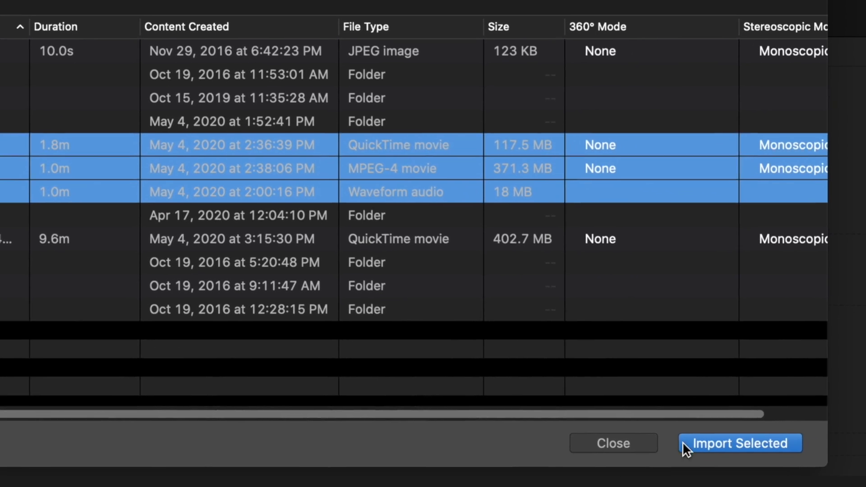
left_click(718, 442)
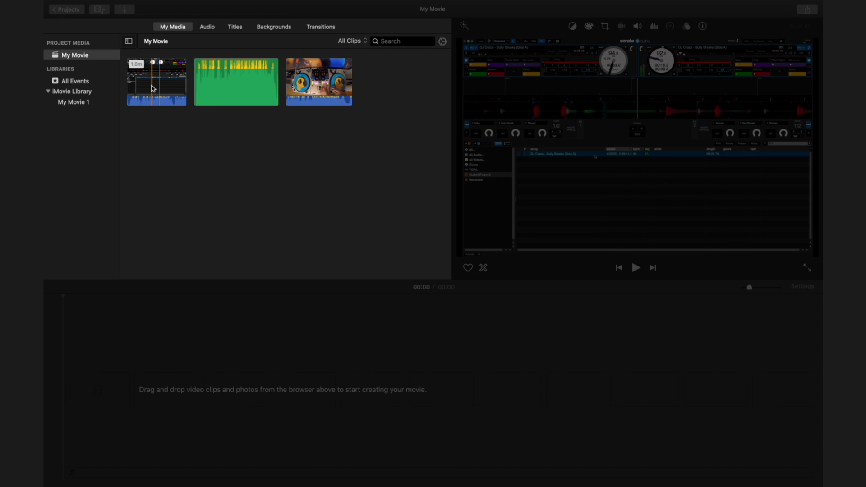
Step: Play back part of the screen capture clip and part of the overhead clip in the viewer
key("space")
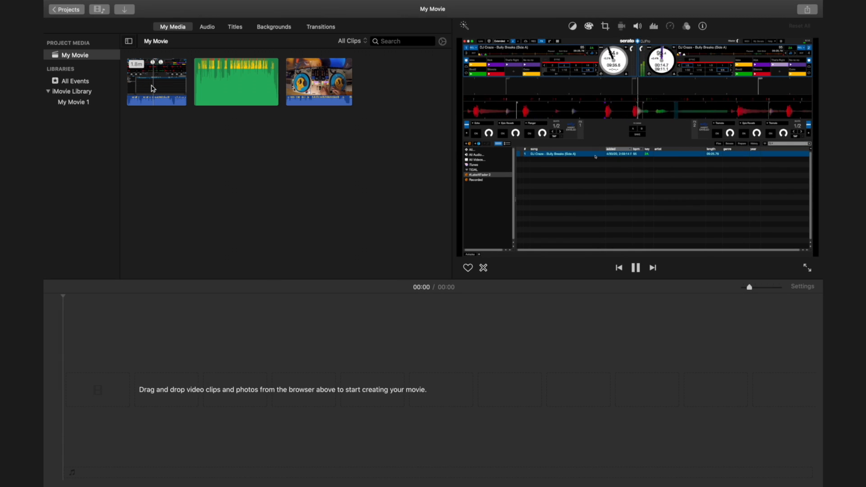
key("space")
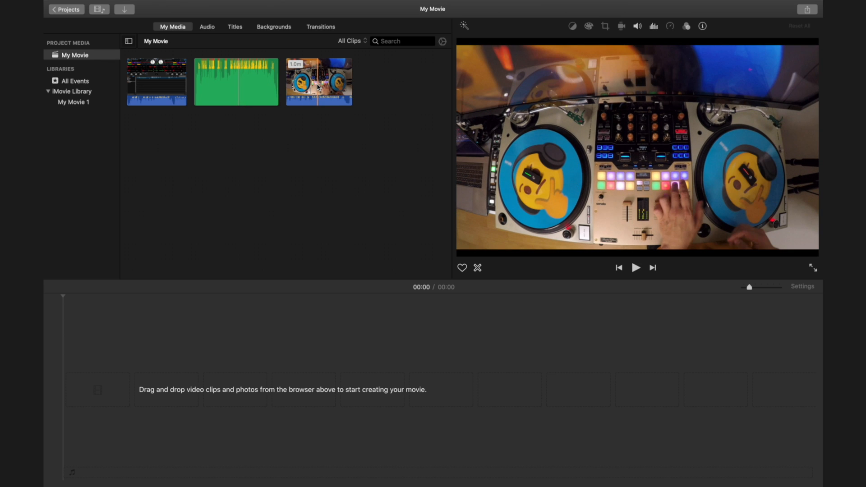
key("space")
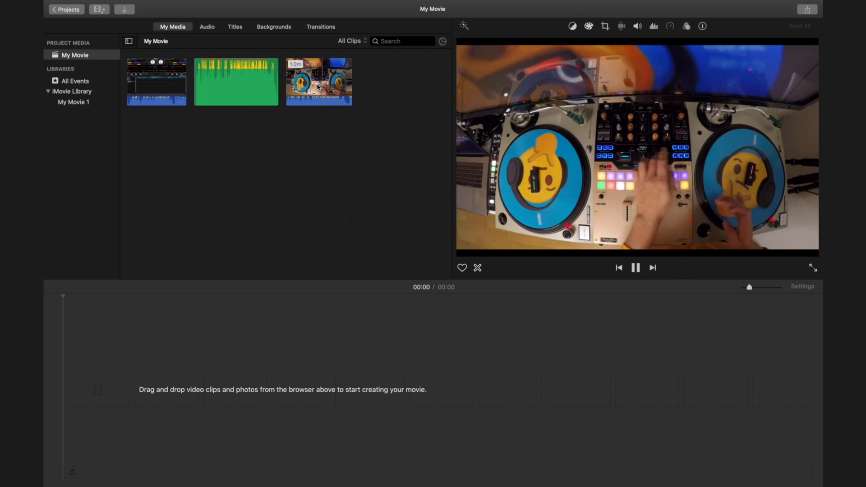
key("space")
Step: Add the full screen capture clip from the project media to the start of the timeline
left_click(161, 85)
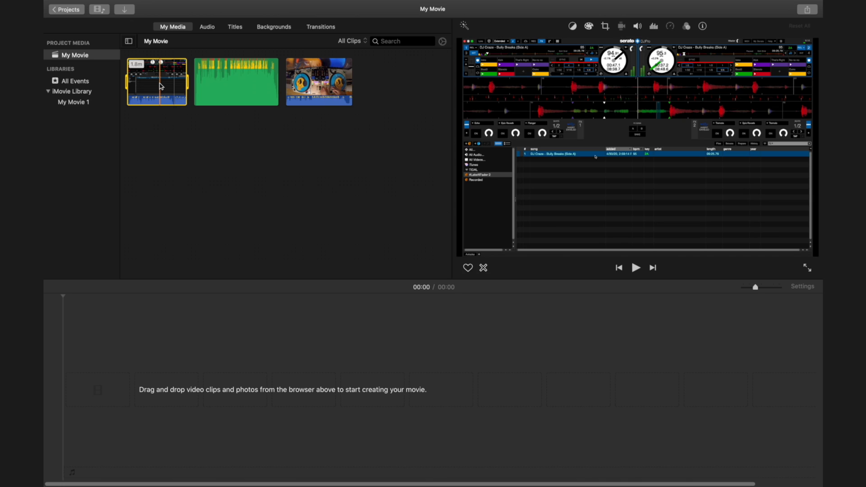
left_click(232, 296)
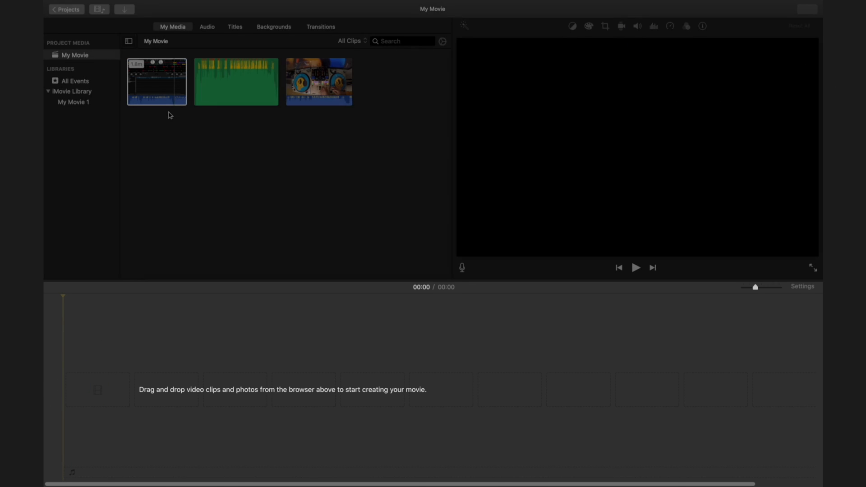
left_click(162, 86)
mouse_move(162, 86)
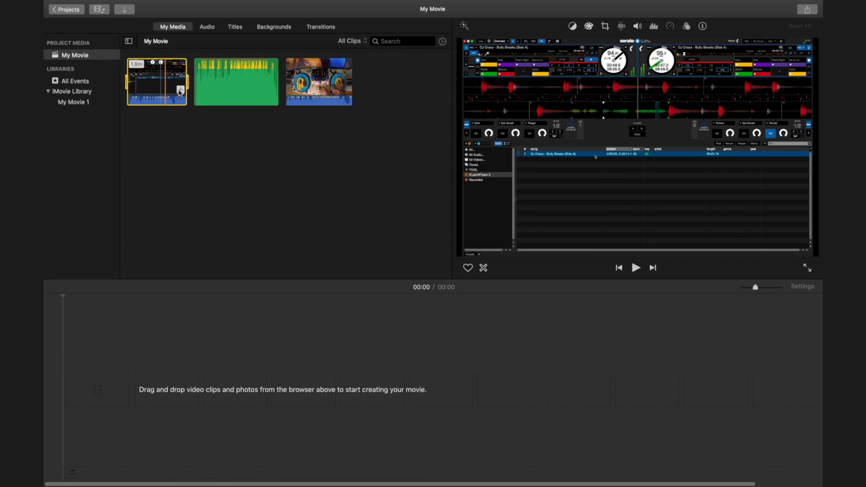
left_click(321, 81)
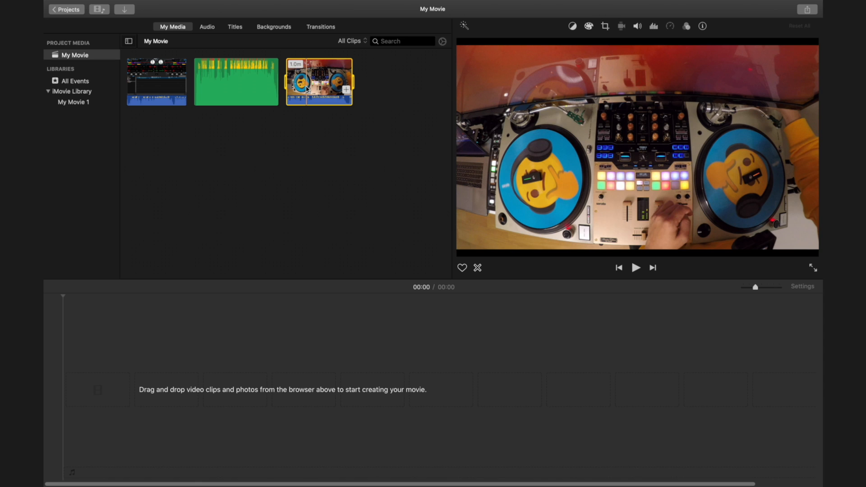
left_click(166, 78)
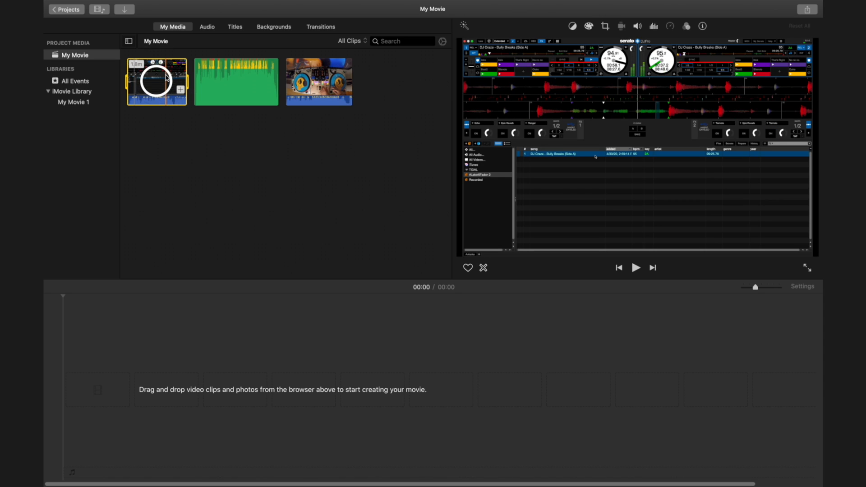
left_click_drag(166, 78, 72, 396)
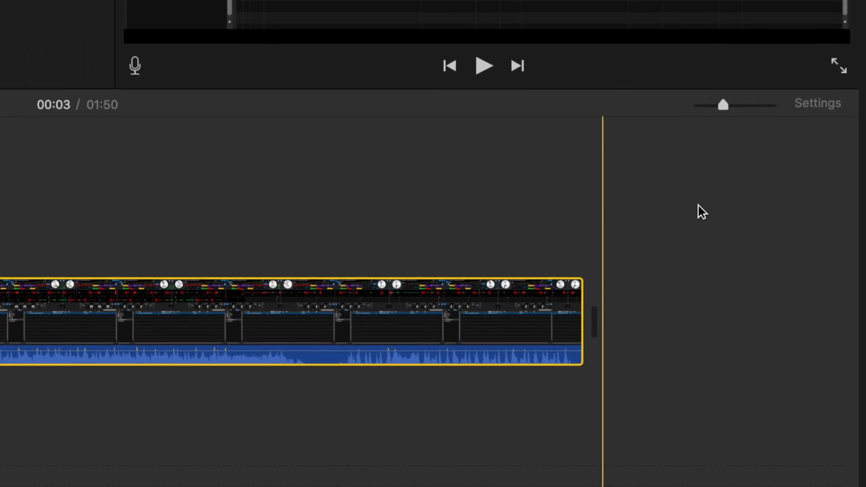
left_click(835, 107)
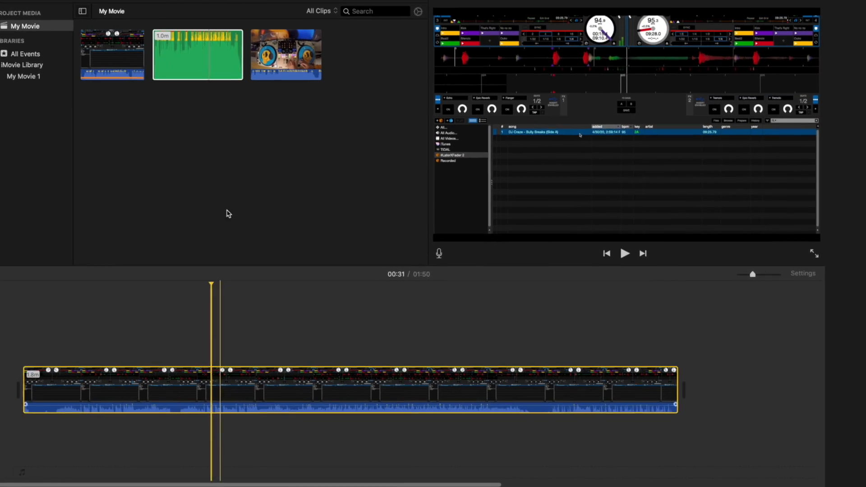
Step: Preview the clean audio, screen capture and overhead clips in the project media one after another
left_click(208, 62)
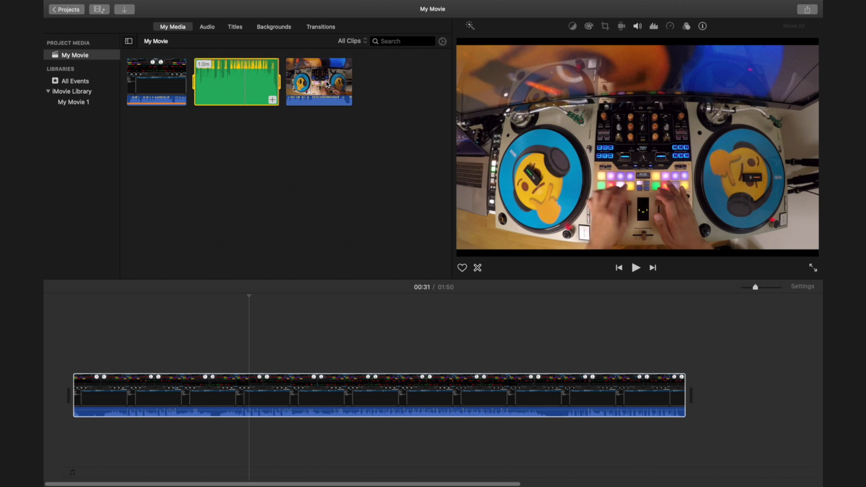
left_click(157, 81)
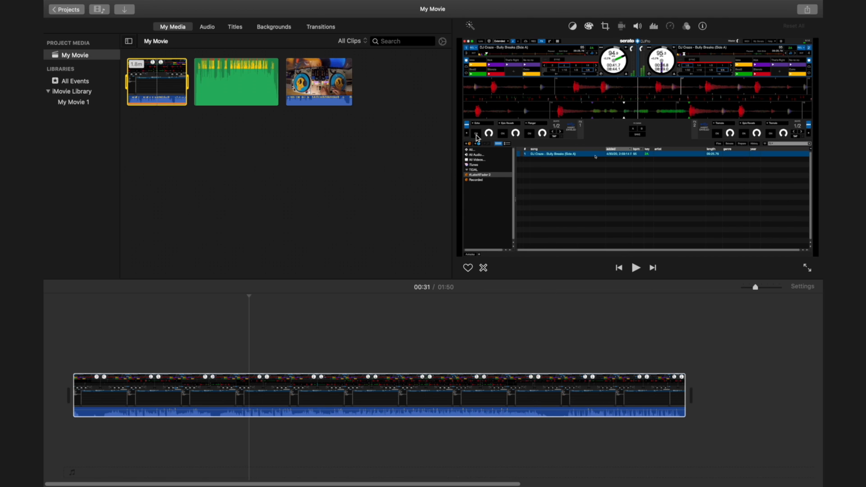
left_click(304, 76)
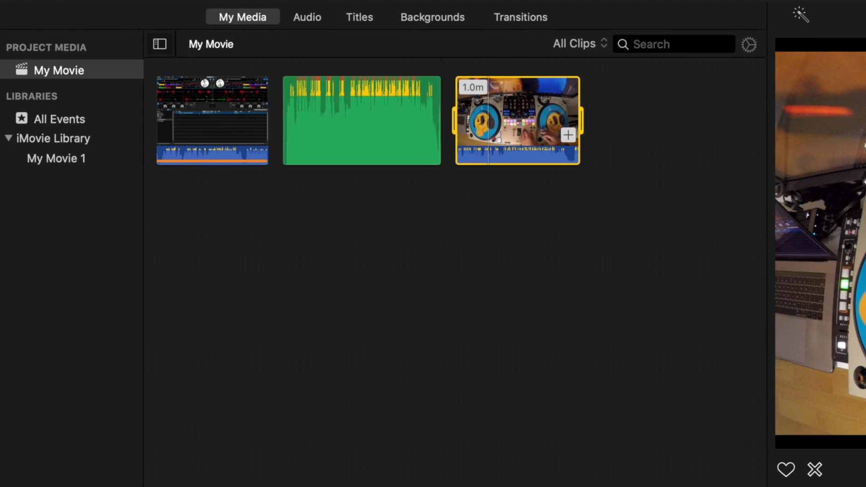
Step: Examine the colour, crop, volume, noise reduction, equalizer and clip filter adjustments available for the screen capture clip
left_click(217, 124)
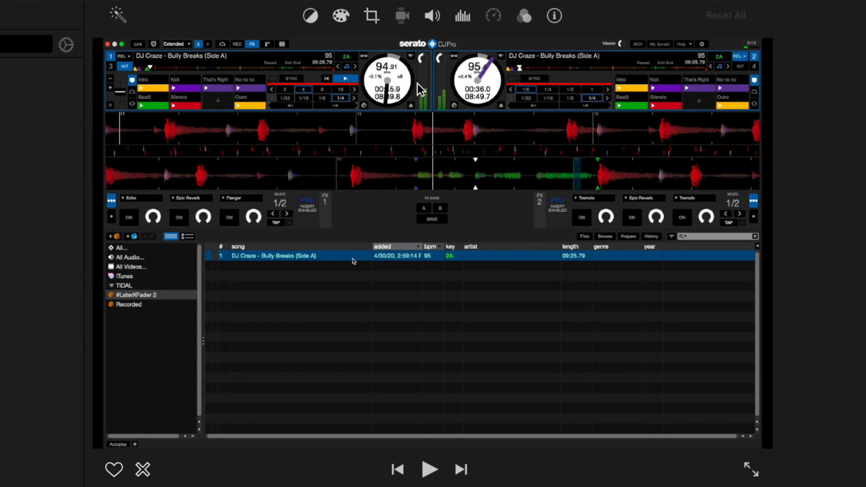
left_click(312, 17)
left_click(342, 17)
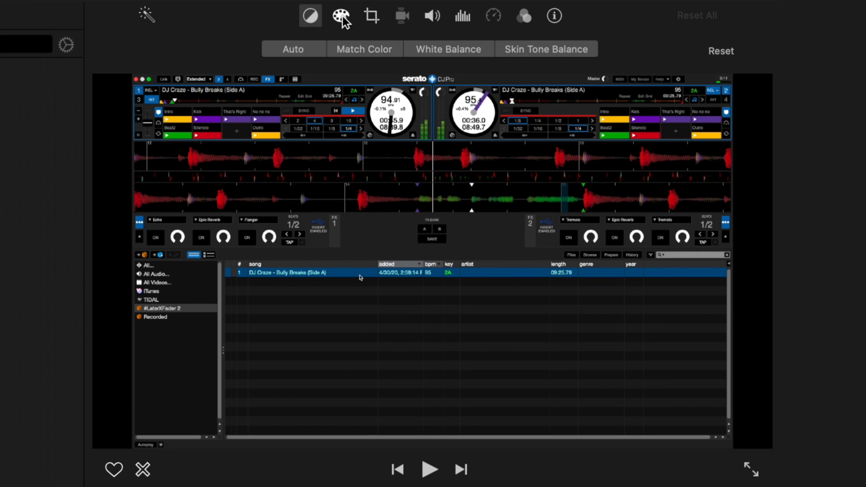
left_click(371, 16)
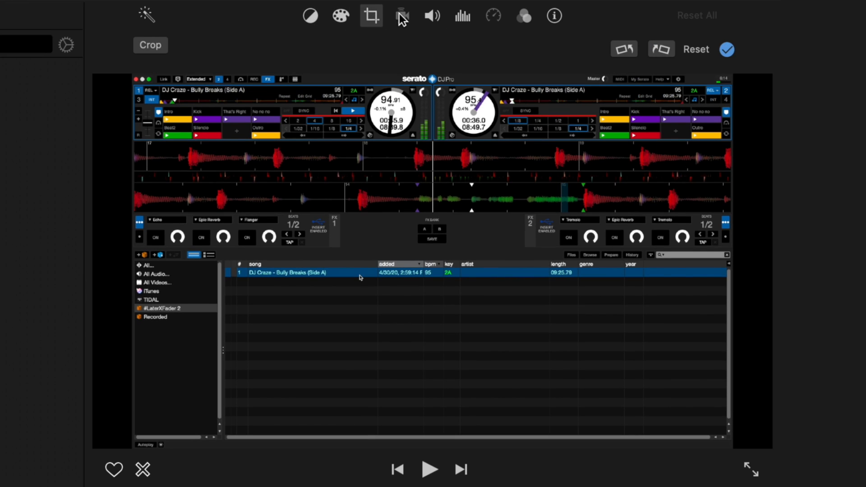
left_click(433, 17)
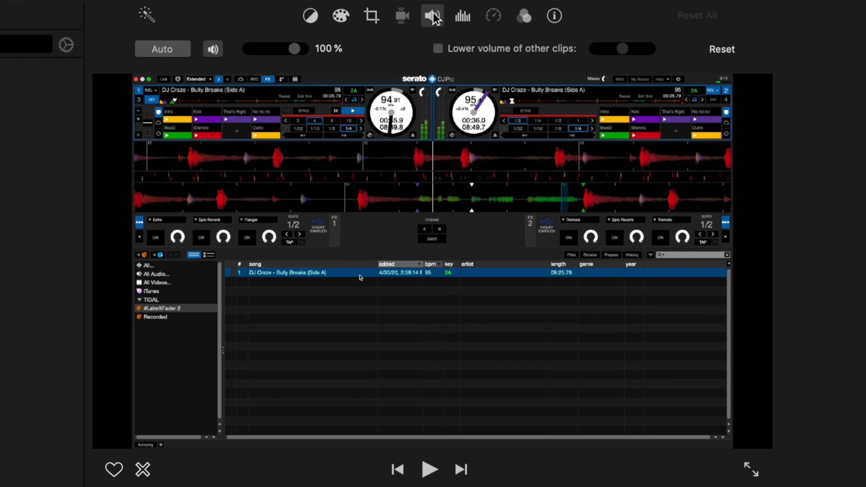
left_click(462, 17)
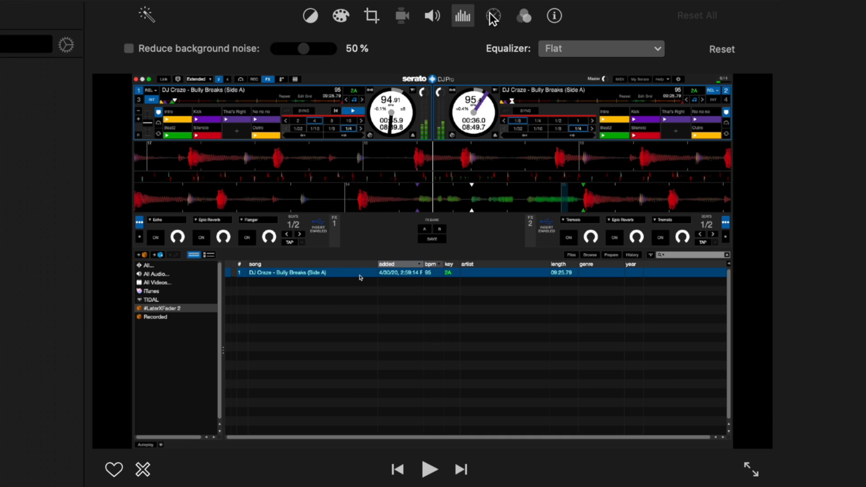
left_click(530, 17)
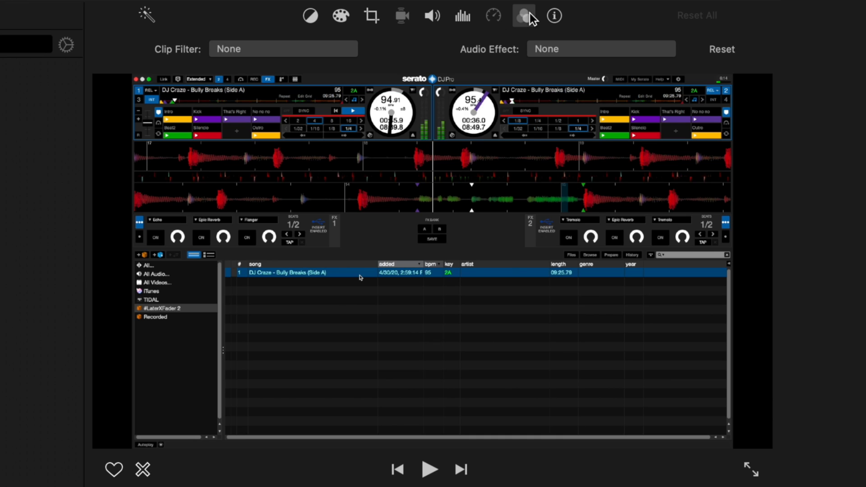
Step: Crop the screen capture clip in the project media to its upper half, keeping the decks, waveforms and effects, and apply the crop
left_click(378, 21)
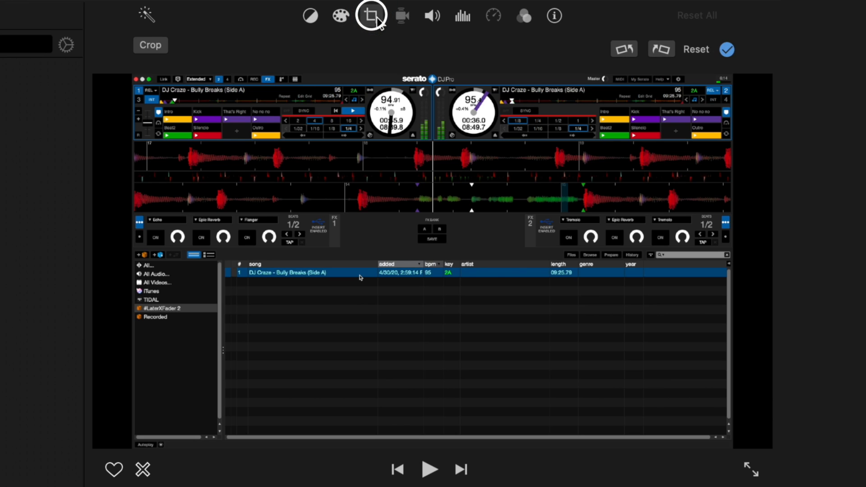
left_click(145, 49)
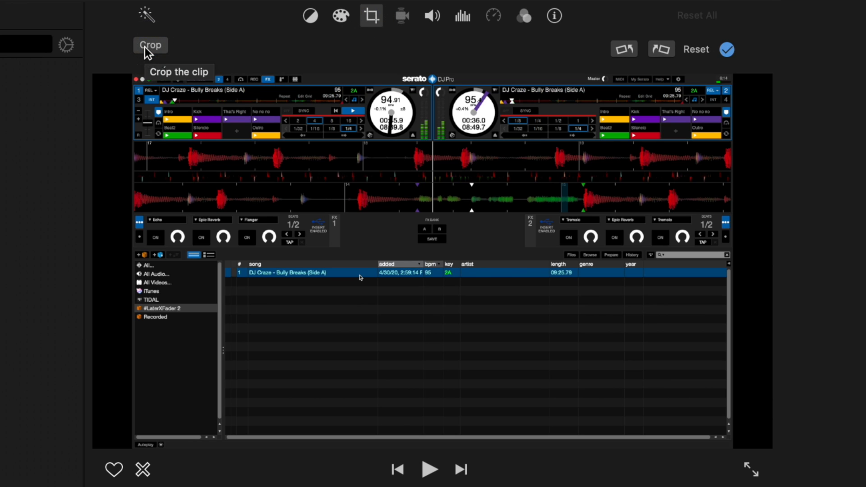
left_click(145, 48)
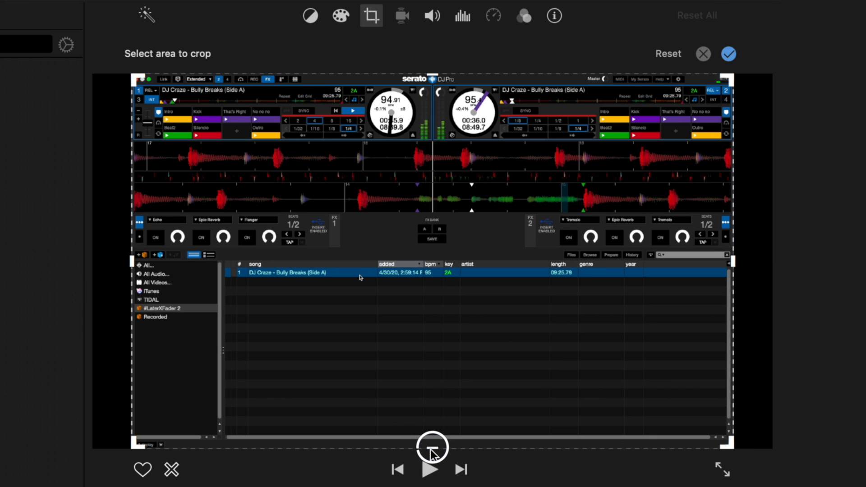
left_click_drag(433, 448, 432, 248)
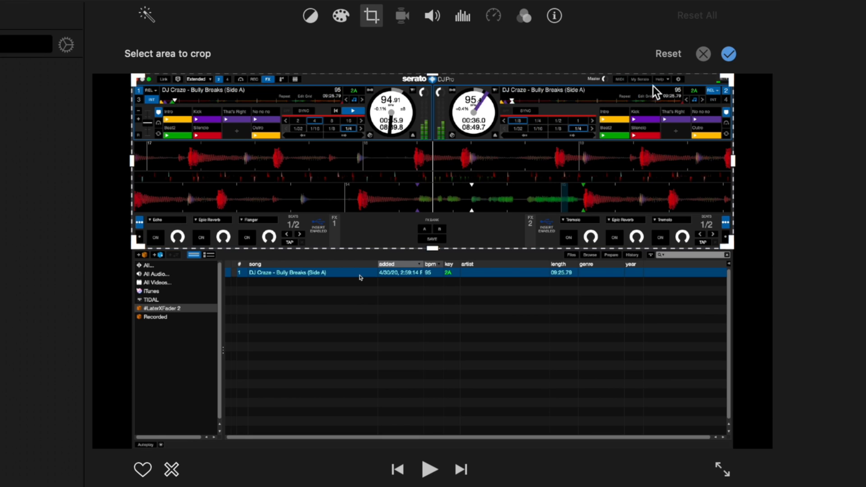
left_click(730, 54)
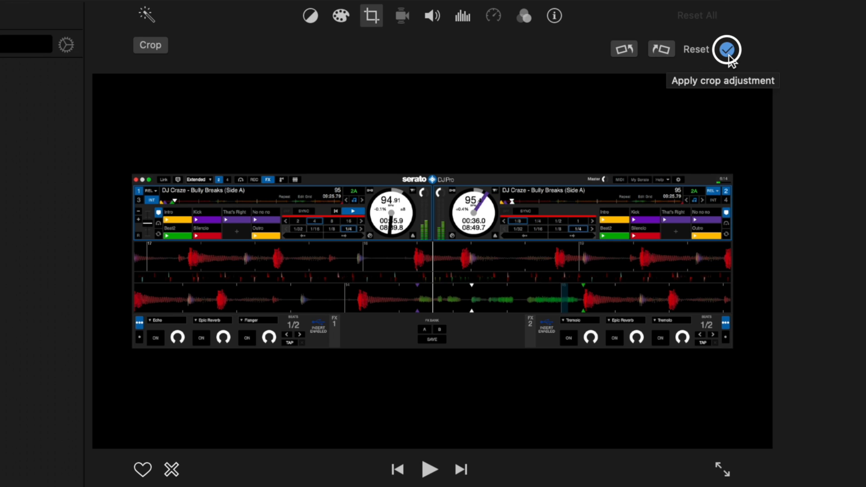
left_click(728, 50)
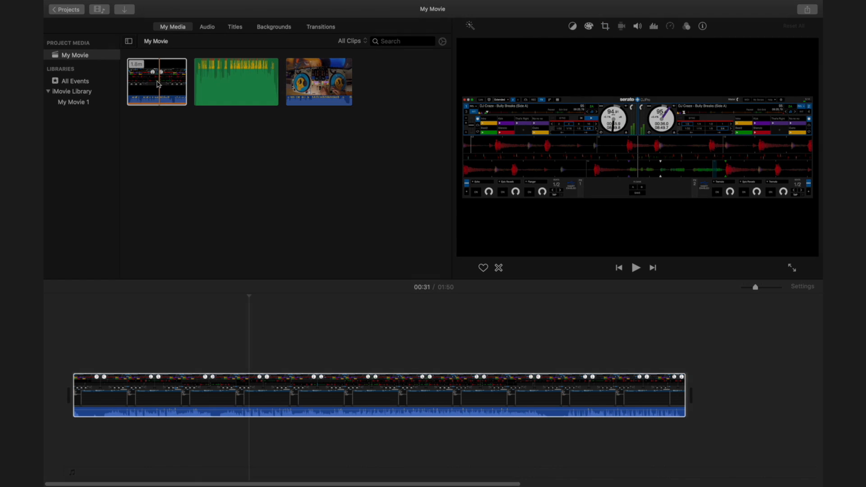
Step: Add the cropped screen capture clip to the start of the timeline and delete the uncropped copy behind it
left_click(182, 400)
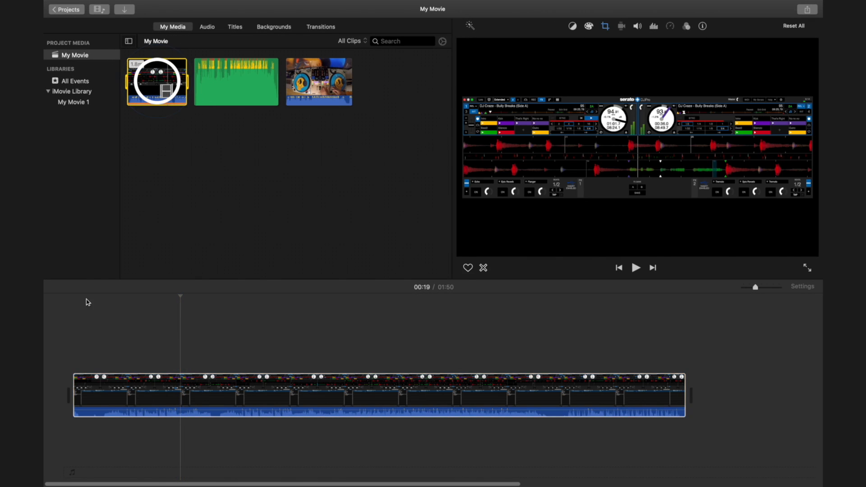
left_click_drag(87, 303, 59, 401)
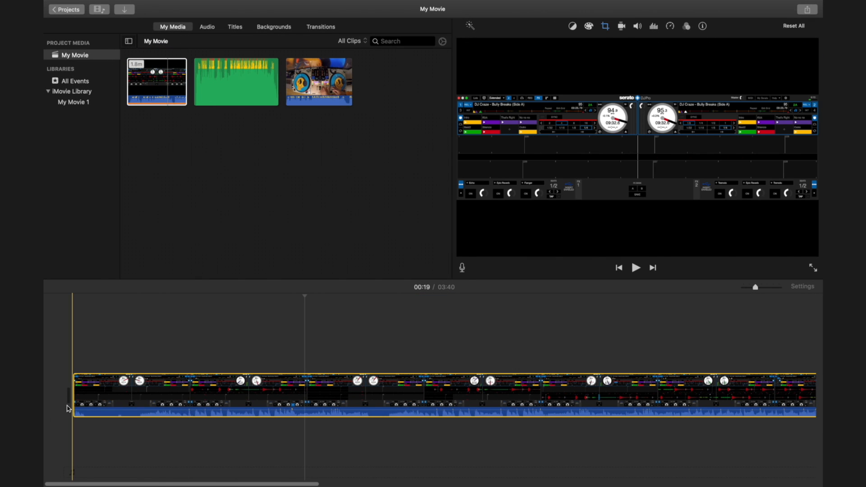
key("super+minus")
key("super+minus")
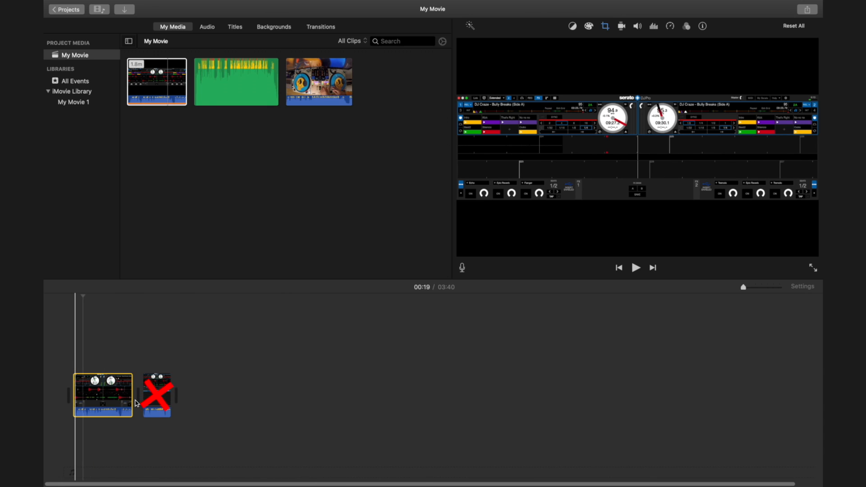
left_click(158, 383)
key("Delete")
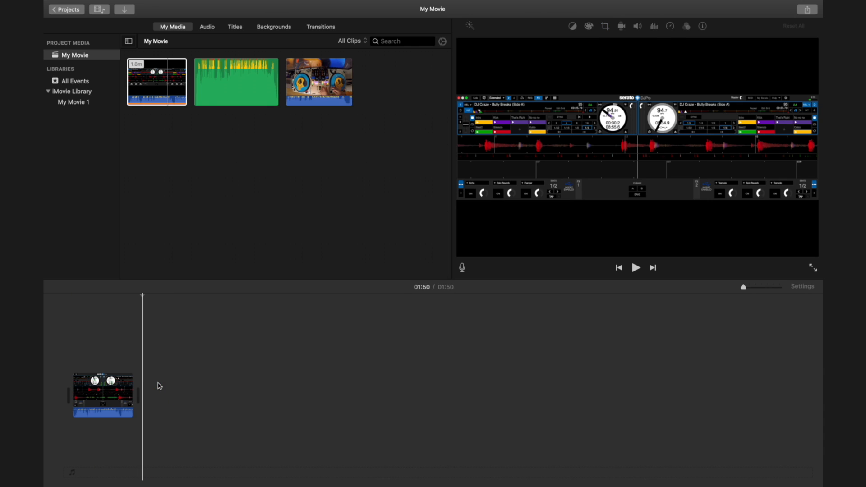
Step: Add the overhead clip from the project media as an overlay above the start of the screen capture
key("super+equal")
scroll(159, 385, "left", 10)
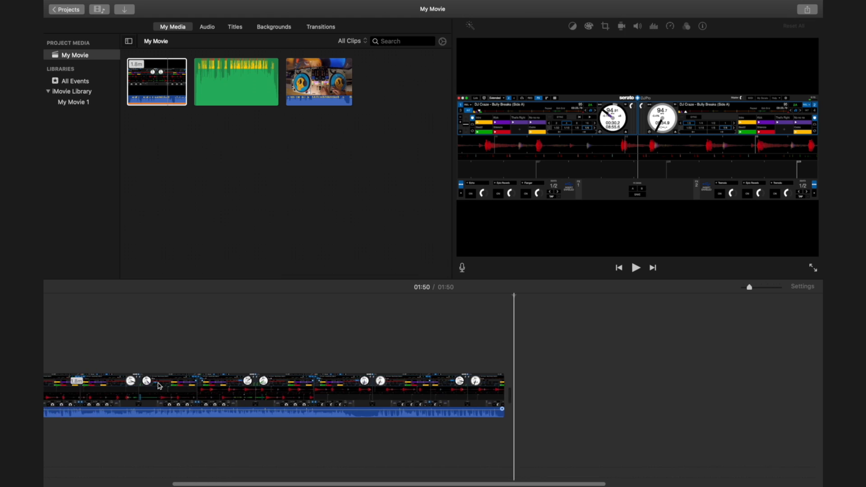
scroll(159, 386, "left", 6)
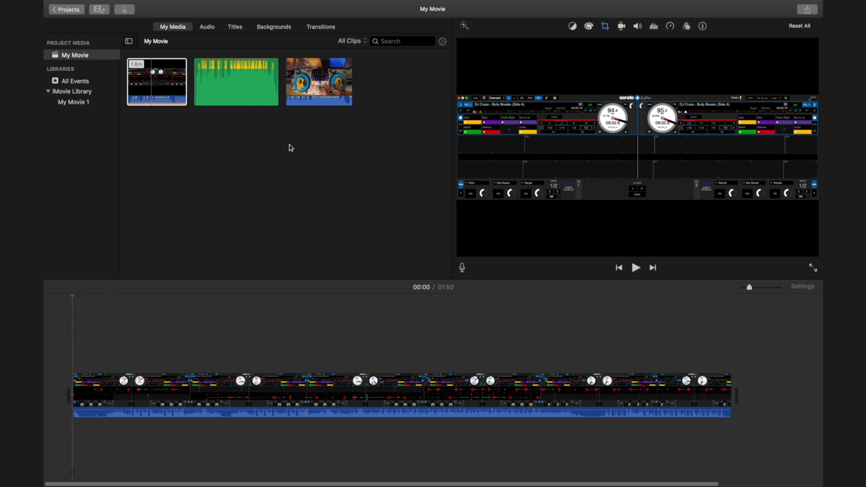
left_click_drag(315, 78, 113, 357)
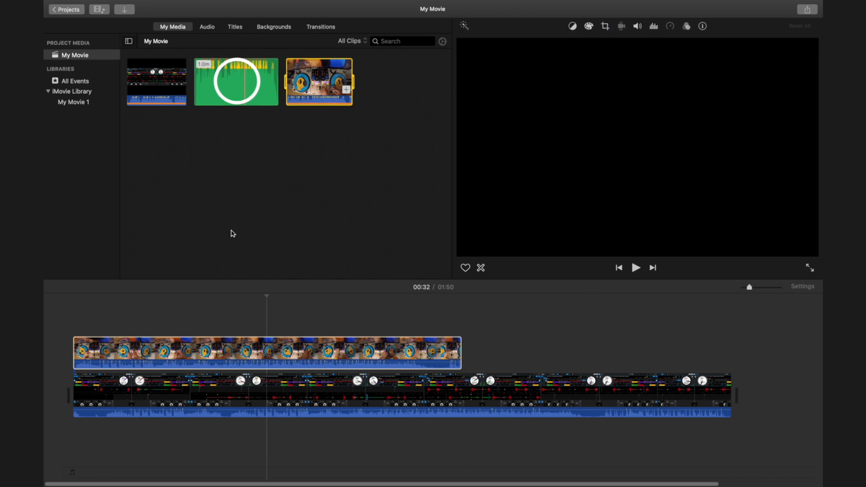
Step: Add the Clean Audio clip to the timeline and move it into the background music track at the start
left_click_drag(236, 81, 124, 433)
left_click_drag(147, 405, 252, 392)
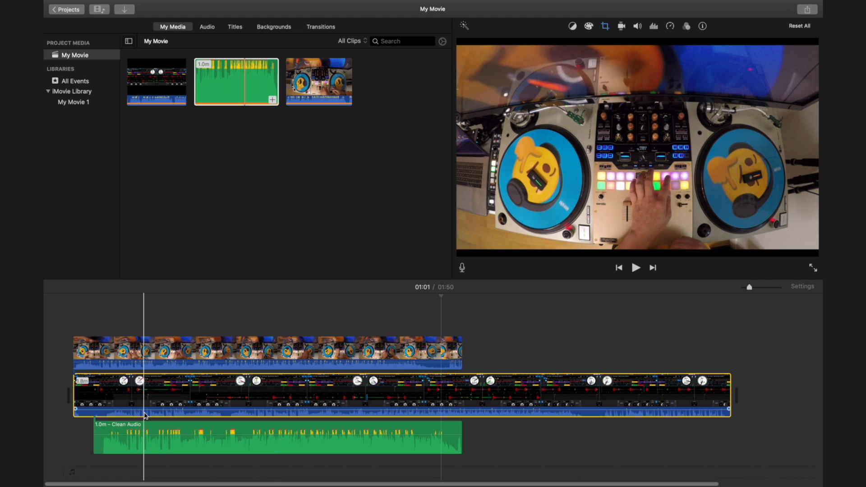
left_click_drag(147, 440, 121, 474)
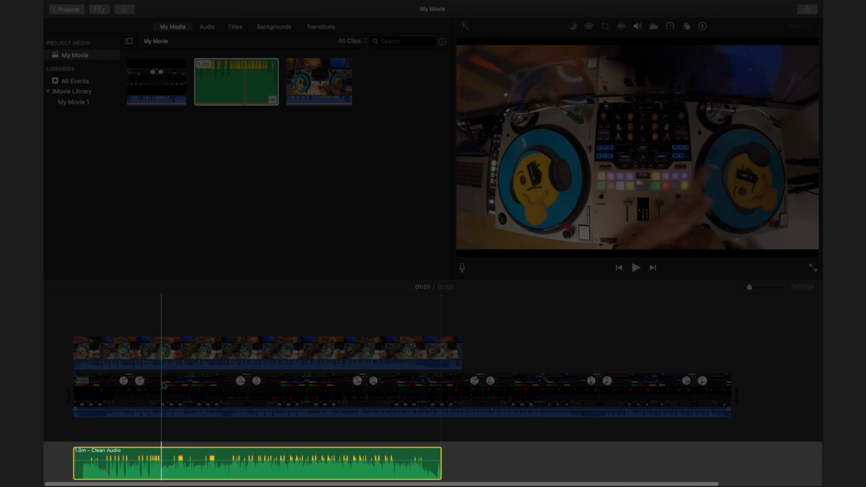
Step: Swap the two videos so the overhead clip is in the main track and the screen capture overlays it from the start
left_click_drag(147, 393, 155, 371)
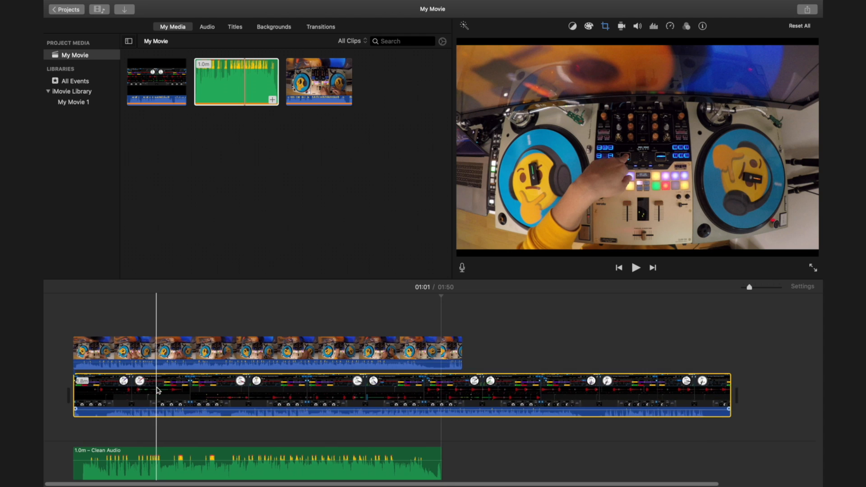
left_click(147, 346)
left_click(178, 374)
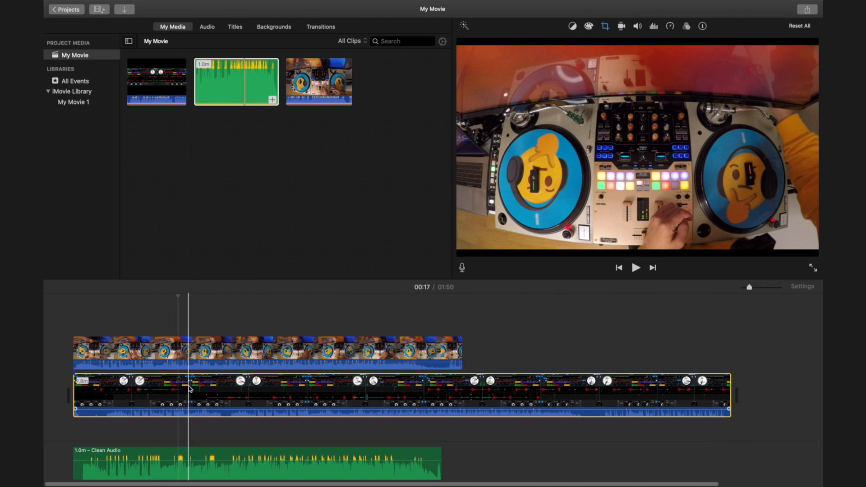
left_click(195, 355)
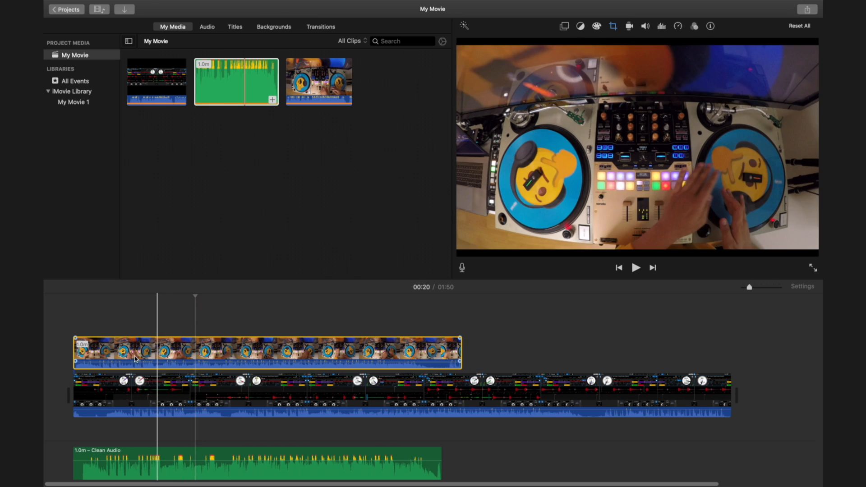
left_click_drag(157, 354, 159, 391)
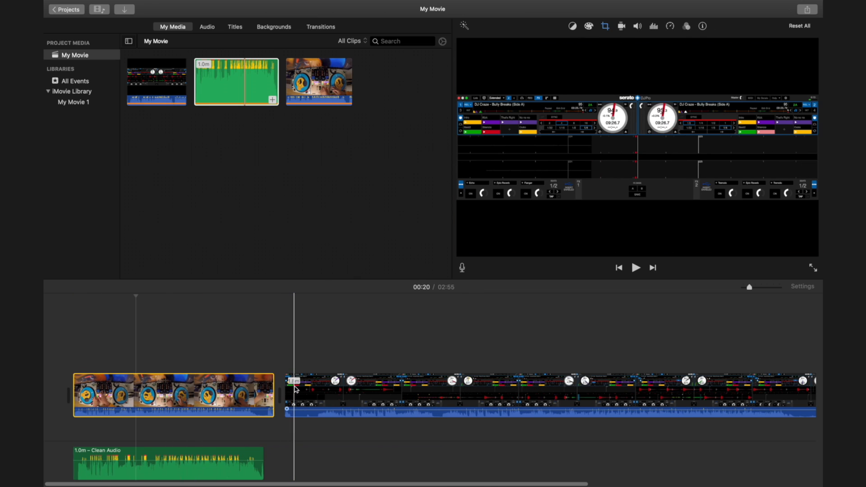
left_click_drag(308, 378, 100, 339)
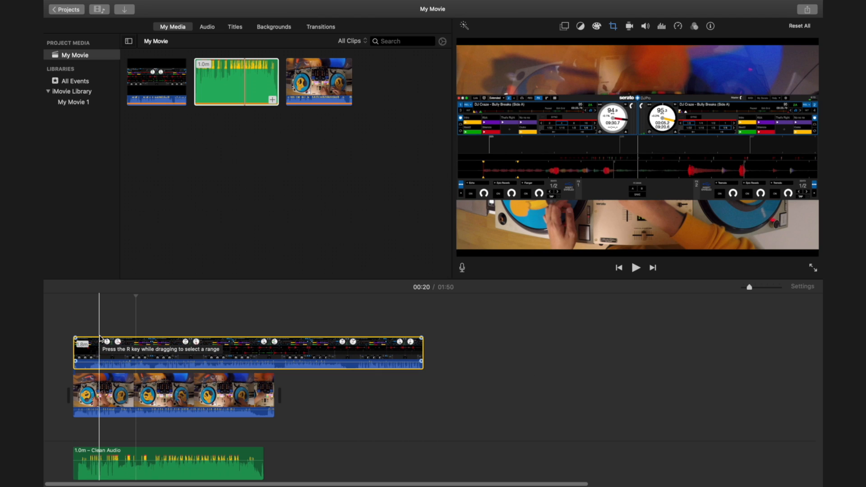
Step: Examine how the screen capture overlay lines up with the overhead clip, including the part beyond the overhead clip's end
left_click(179, 293)
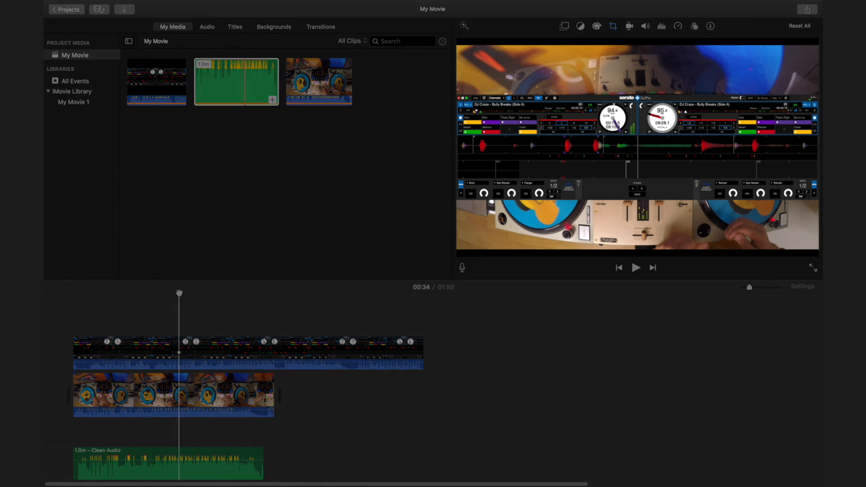
left_click(194, 407)
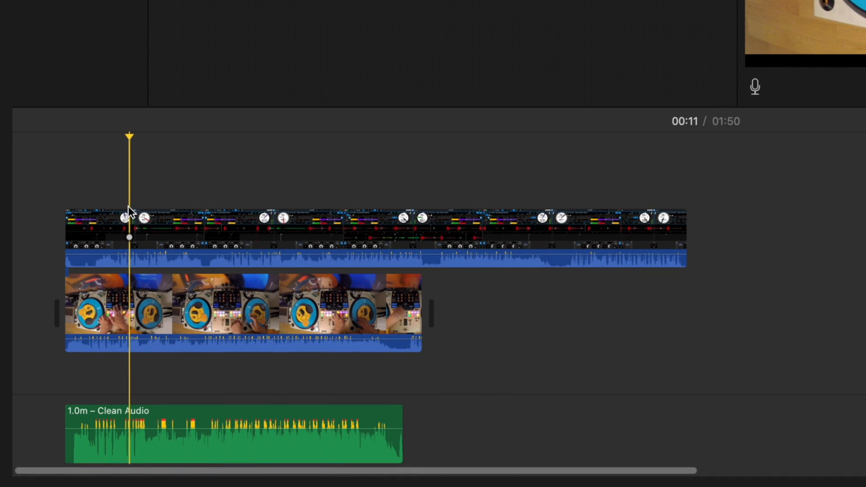
left_click(131, 216)
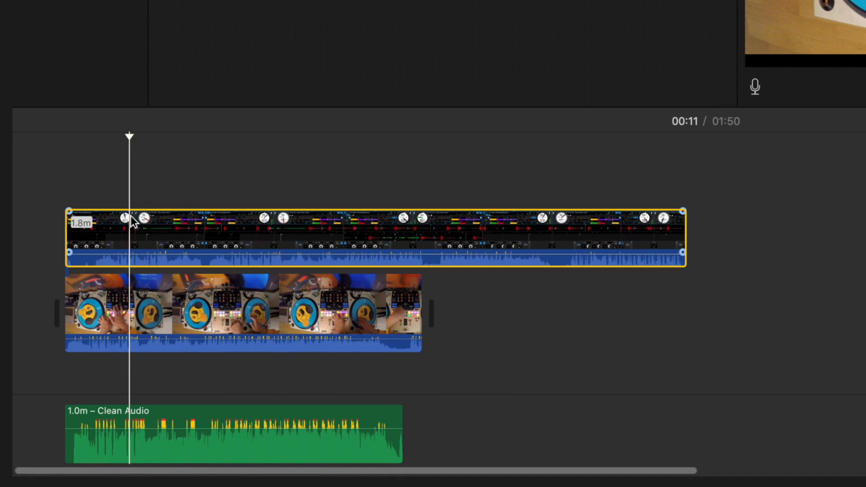
left_click(282, 250)
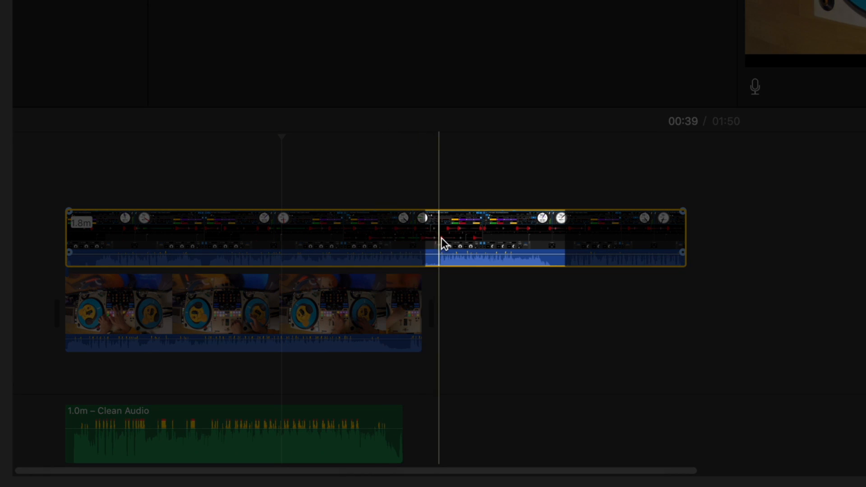
left_click(487, 231)
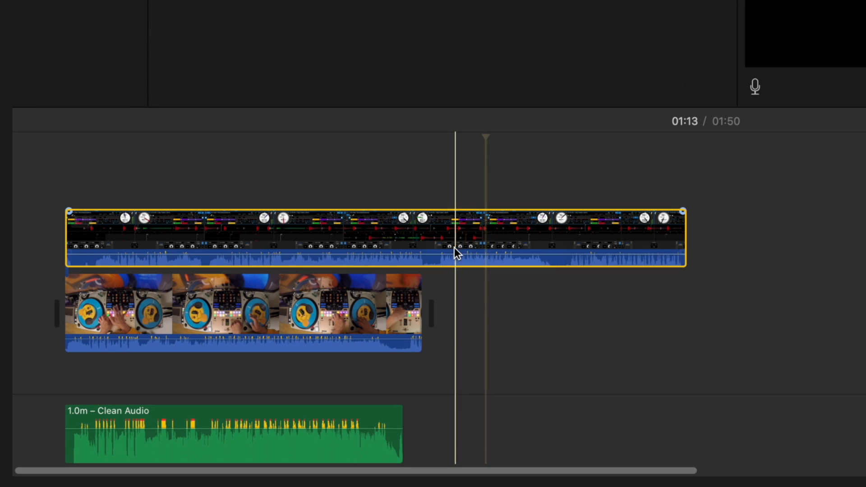
left_click(439, 225)
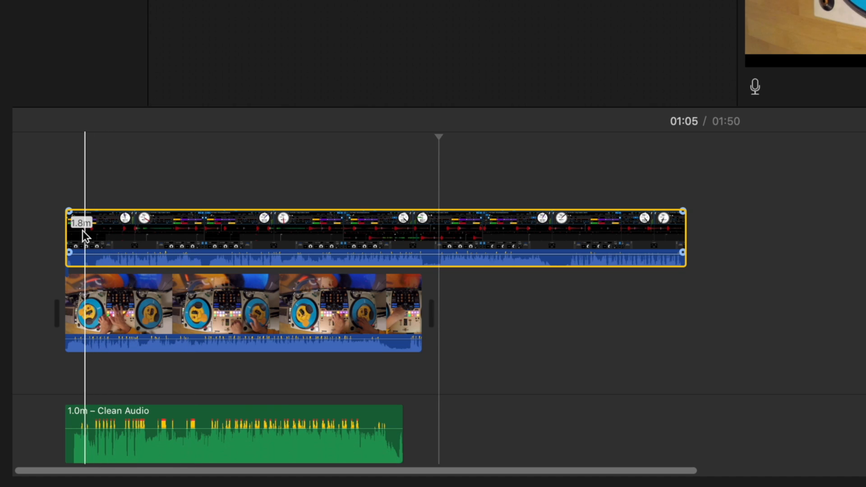
Step: Trim both ends of the screen capture overlay to about 1.0 minute and move it back to the start of the timeline
left_click_drag(69, 238, 374, 238)
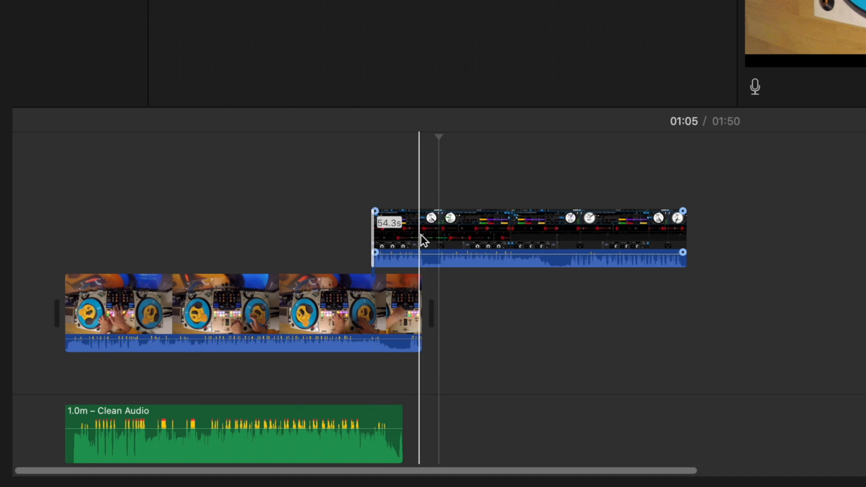
left_click_drag(423, 239, 95, 238)
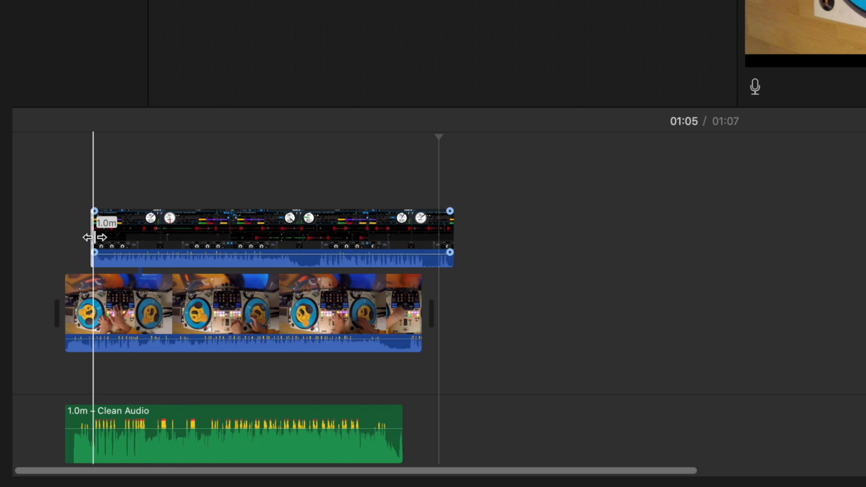
left_click_drag(450, 236, 377, 233)
left_click_drag(186, 239, 57, 234)
Step: Play back the opening seconds of the timeline to check the sync between the two videos and the clean audio
key("super+equal")
key("super+equal")
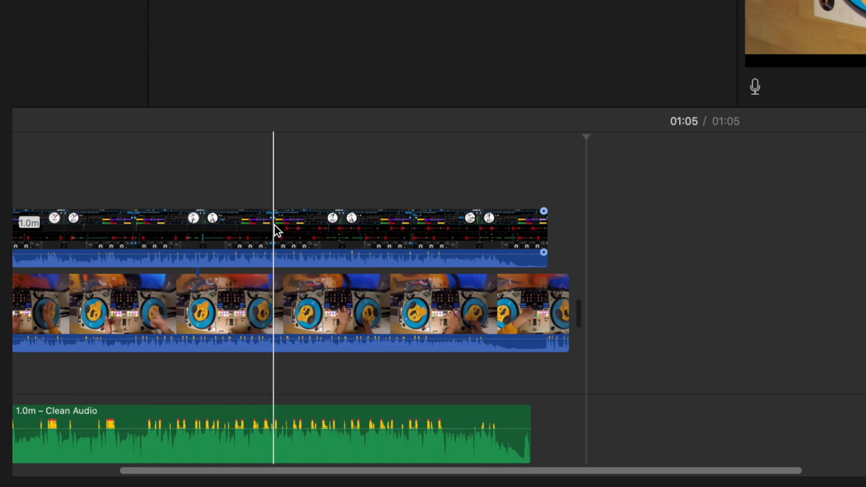
scroll(275, 225, "left", 10)
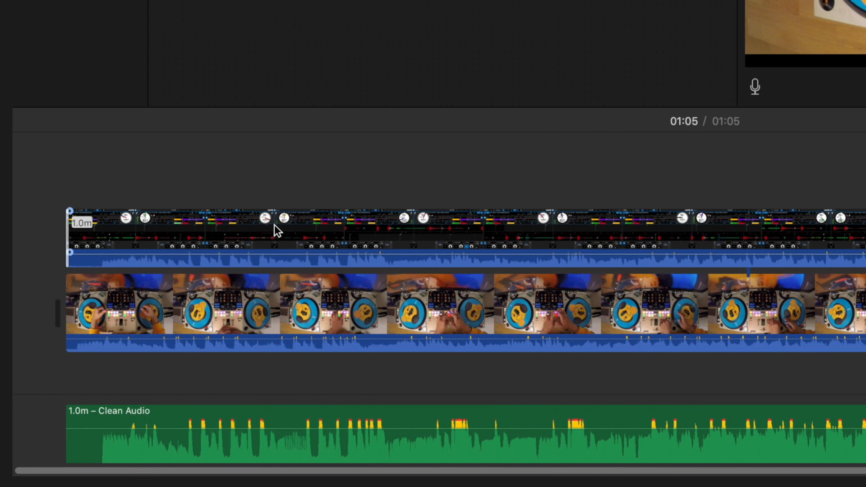
left_click(97, 222)
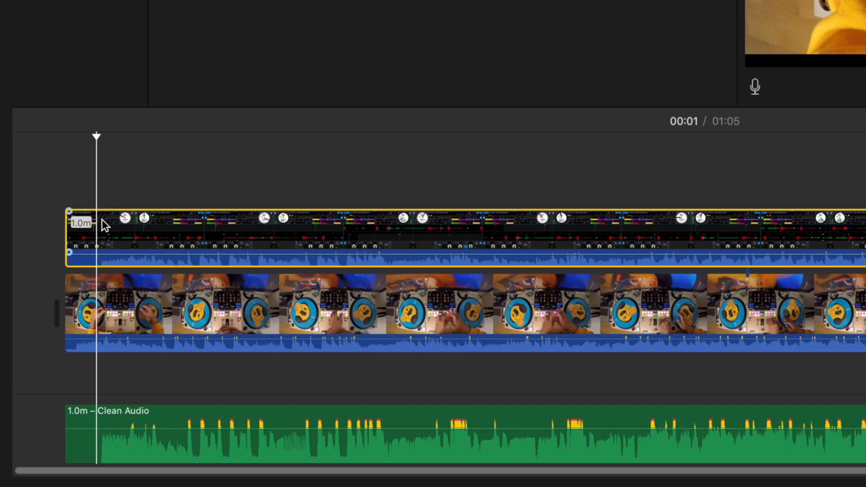
left_click(203, 212)
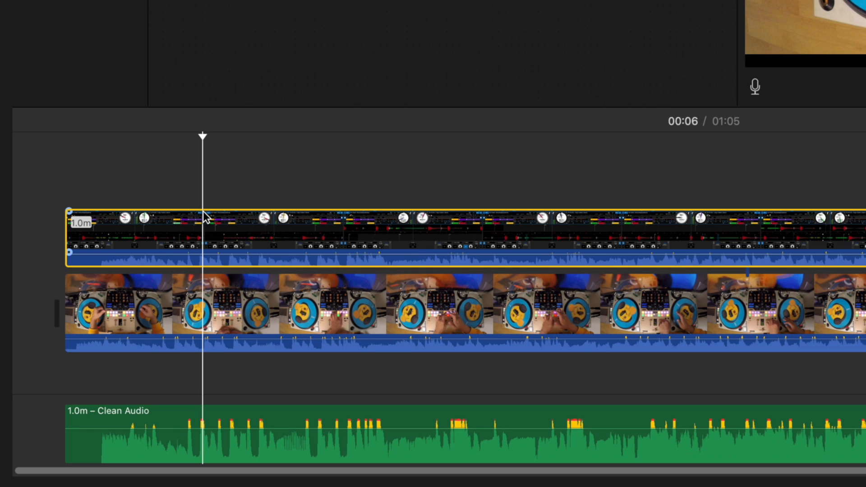
key("space")
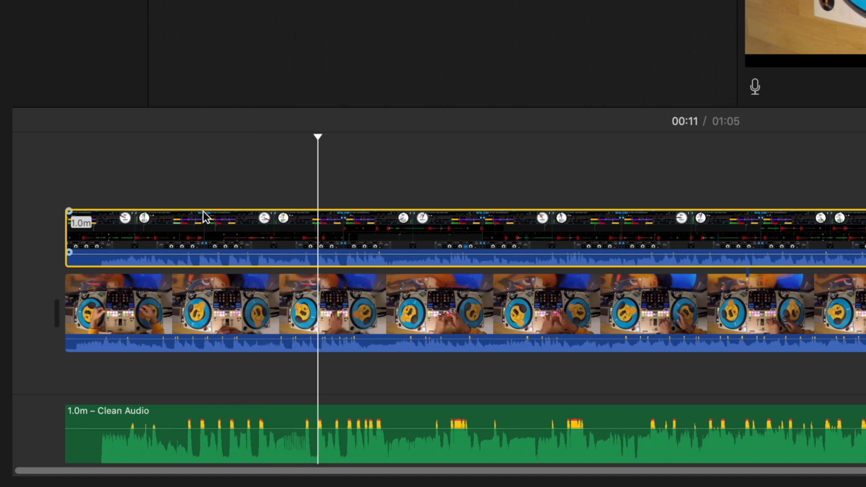
Step: Examine the waveforms of both videos and the clean audio at the timeline start and around 00:05 to compare their alignment
left_click(174, 220)
left_click(188, 197)
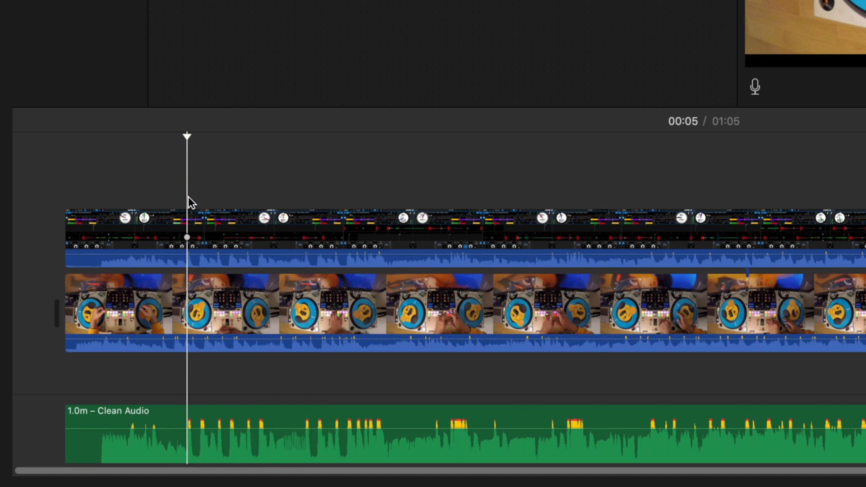
key("super+plus")
key("super+plus")
key("super+plus")
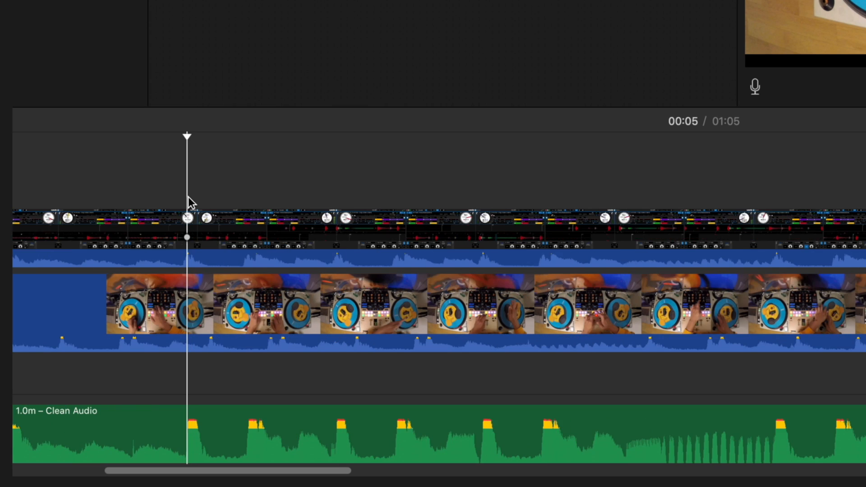
scroll(188, 196, "left", 12)
scroll(188, 196, "left", 10)
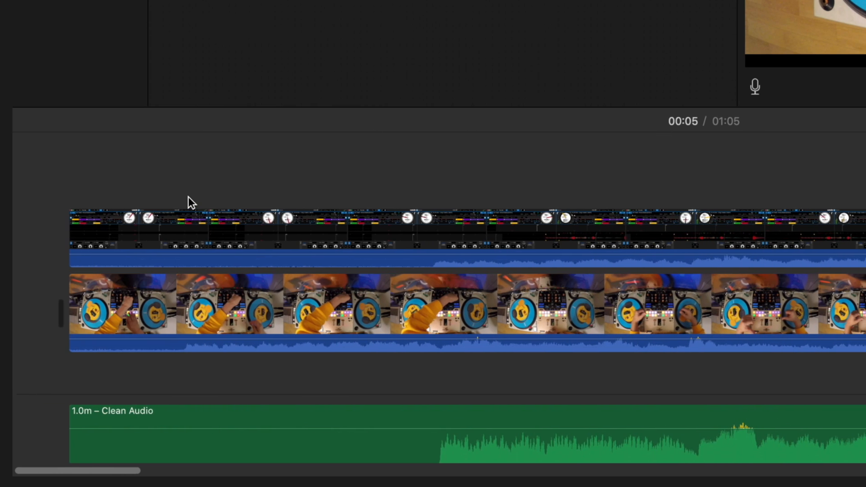
scroll(337, 221, "right", 4)
scroll(342, 222, "right", 10)
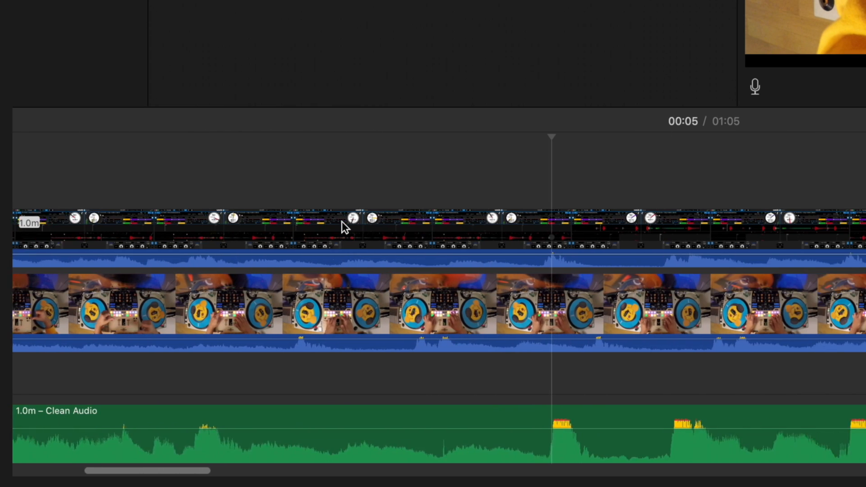
key("super+minus")
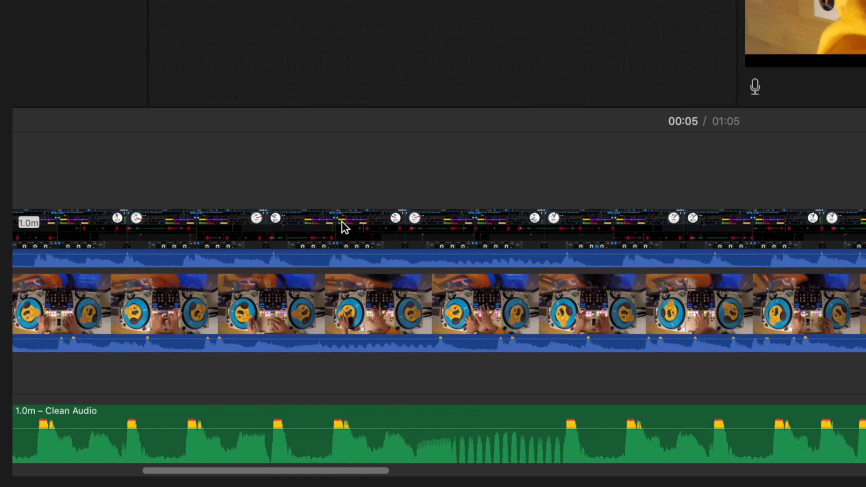
scroll(594, 365, "left", 10)
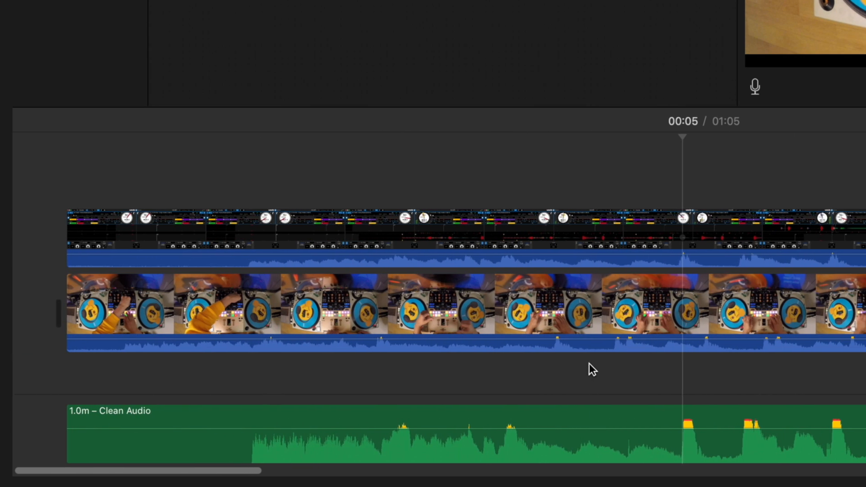
Step: Shift the screen capture overlay and the clean audio later so their first sounds roughly match the overhead clip's audio
left_click(250, 448)
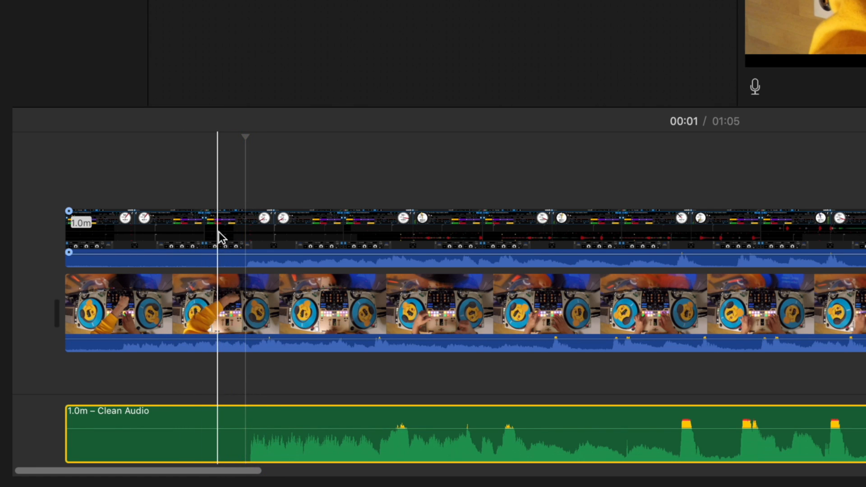
left_click_drag(219, 232, 231, 231)
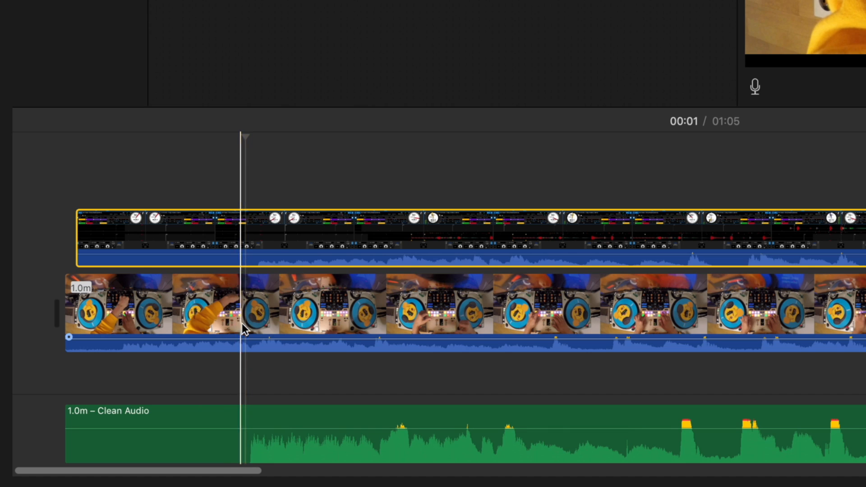
left_click_drag(66, 443, 142, 435)
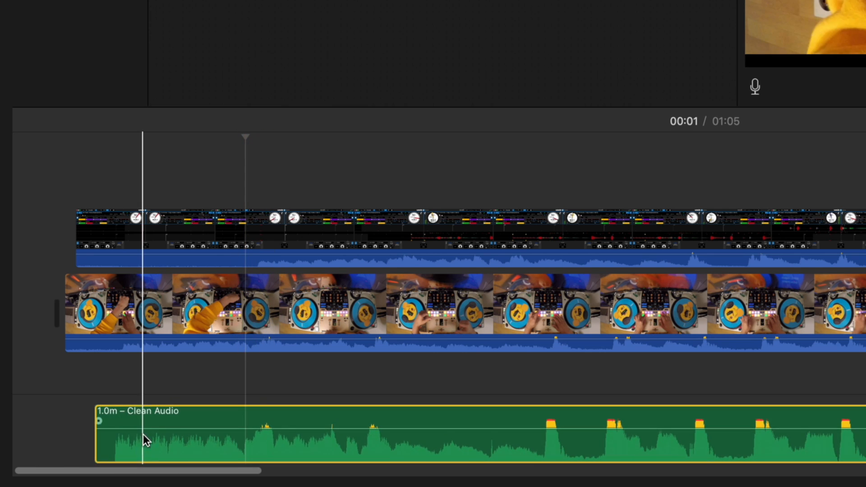
left_click_drag(83, 235, 150, 232)
Step: Fine-tune the positions of the screen capture overlay and clean audio to match the first peak in the overhead clip's waveform
left_click(125, 201)
key("super+equal")
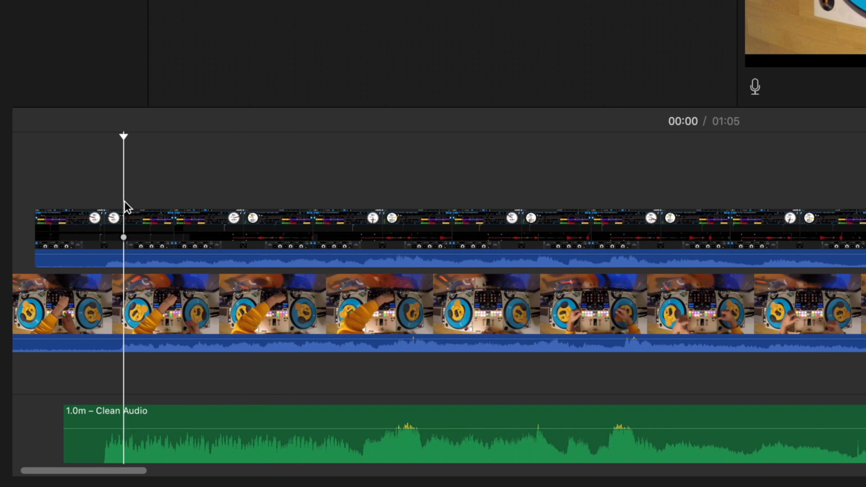
scroll(125, 202, "left", 3)
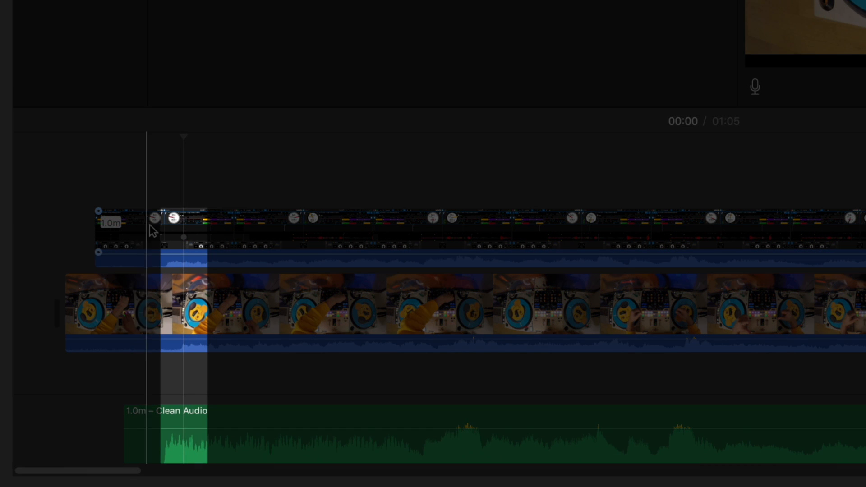
left_click_drag(158, 231, 170, 230)
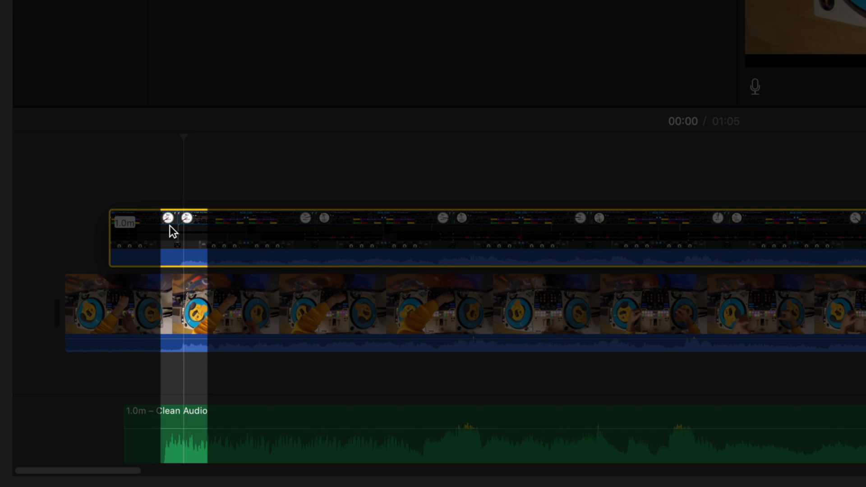
left_click_drag(170, 411, 188, 411)
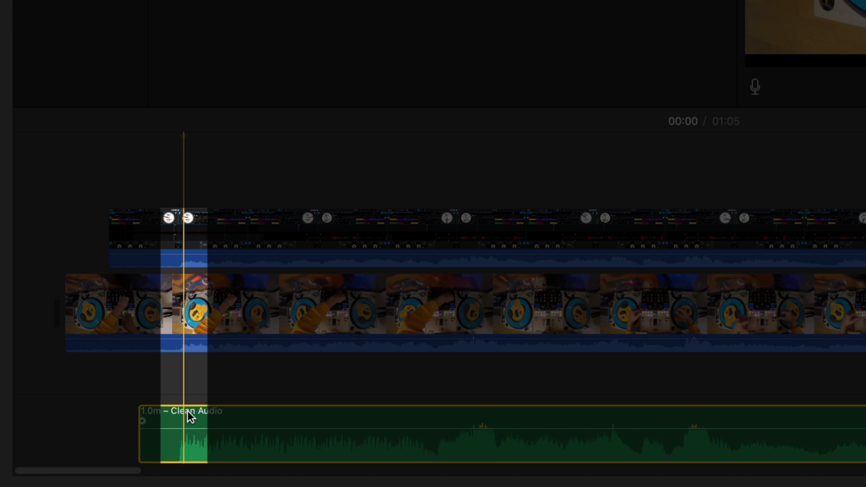
Step: Extend the screen capture overlay's start back to the beginning of the timeline and hide the media browser
left_click_drag(84, 241, 66, 240)
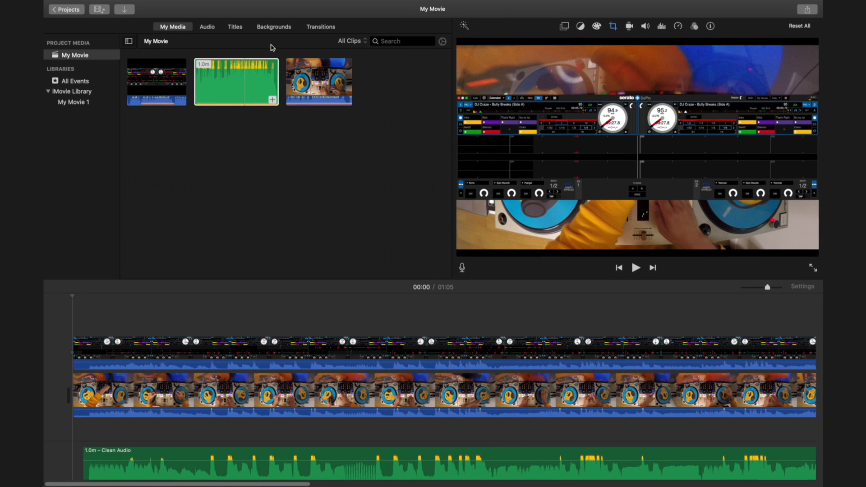
left_click(98, 9)
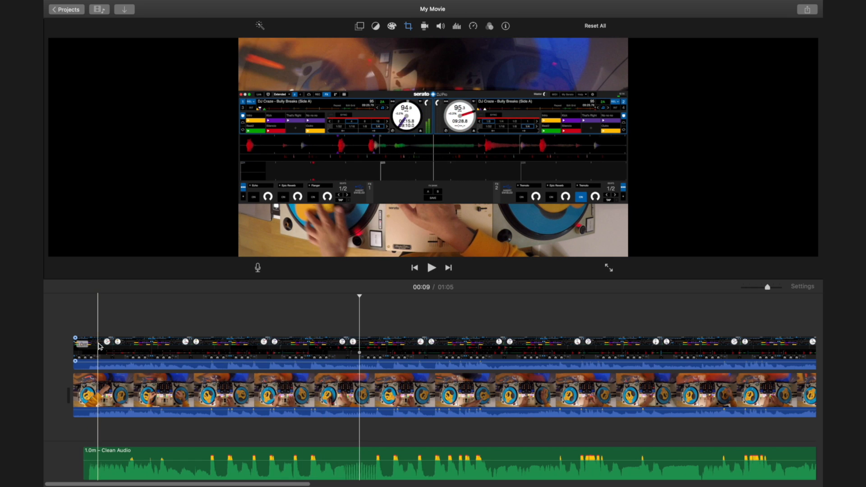
Step: Shift the screen capture overlay slightly out of sync, play it back to compare, and undo the shift
left_click_drag(99, 345, 109, 345)
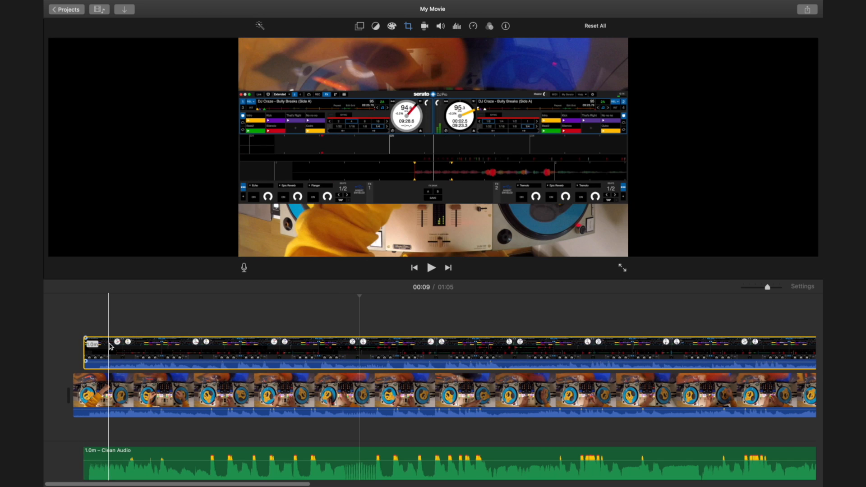
key("space")
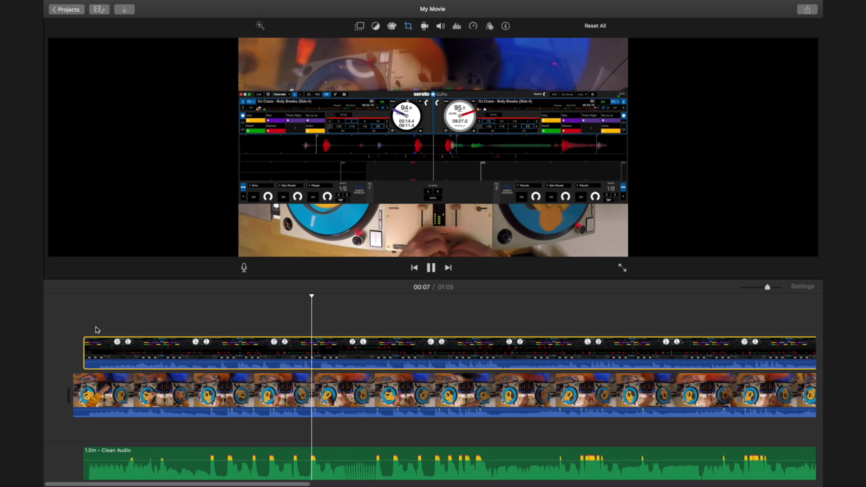
key("super+z")
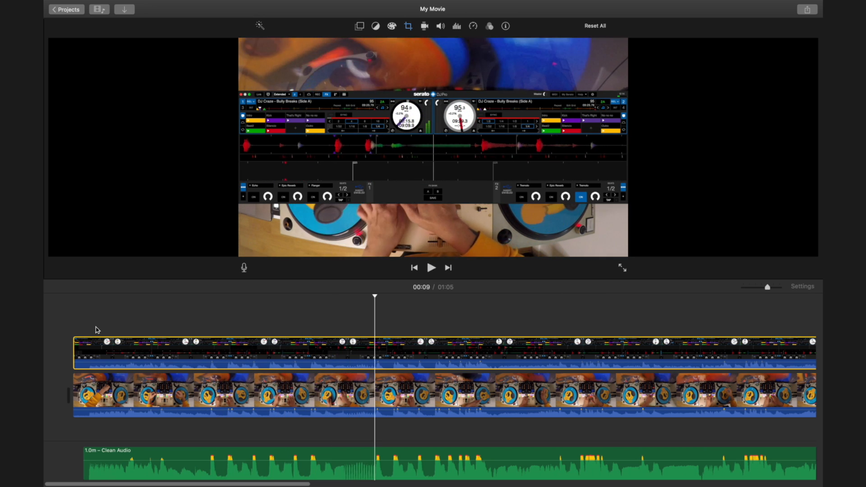
Step: Play back the timeline from near its start and from about the middle to check that both videos stay in sync
left_click(95, 330)
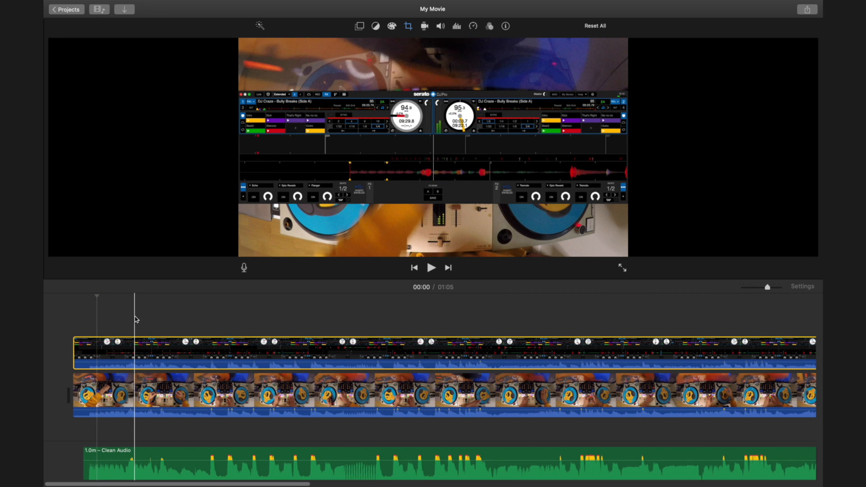
key("space")
key("super+minus")
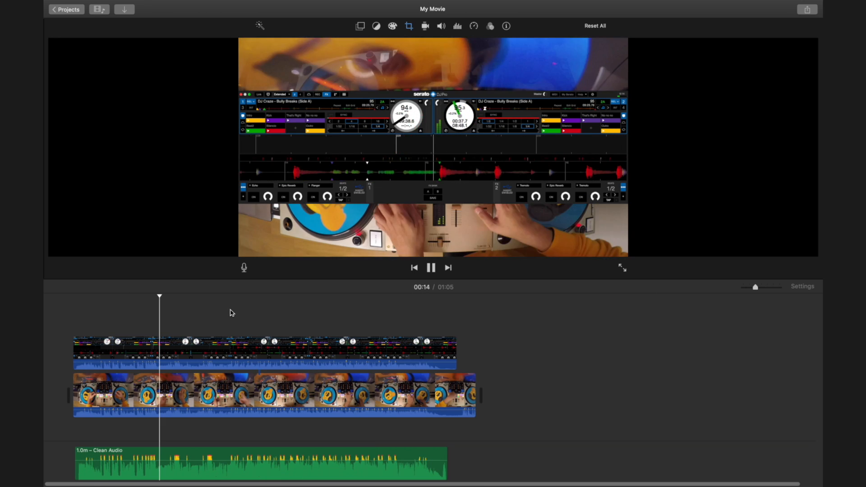
left_click(231, 313)
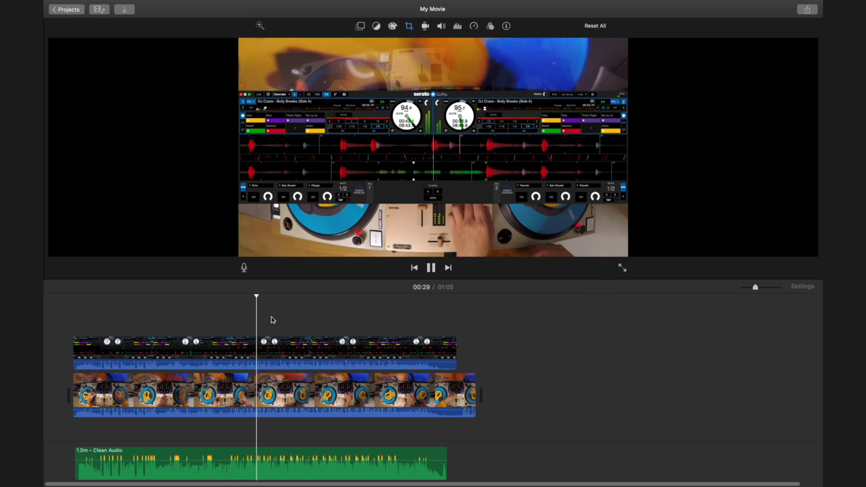
key("space")
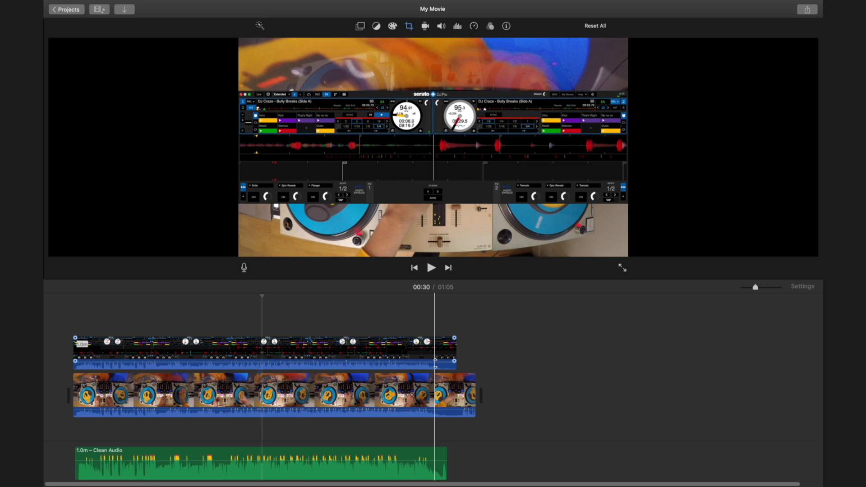
Step: Trim the ends of the overhead clip and the screen capture overlay to just past the end of the clean audio
left_click(452, 391)
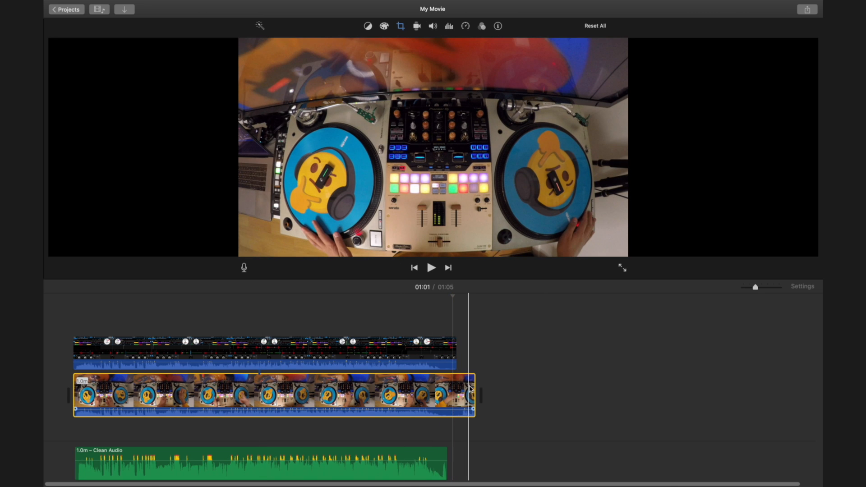
left_click_drag(469, 375, 425, 395)
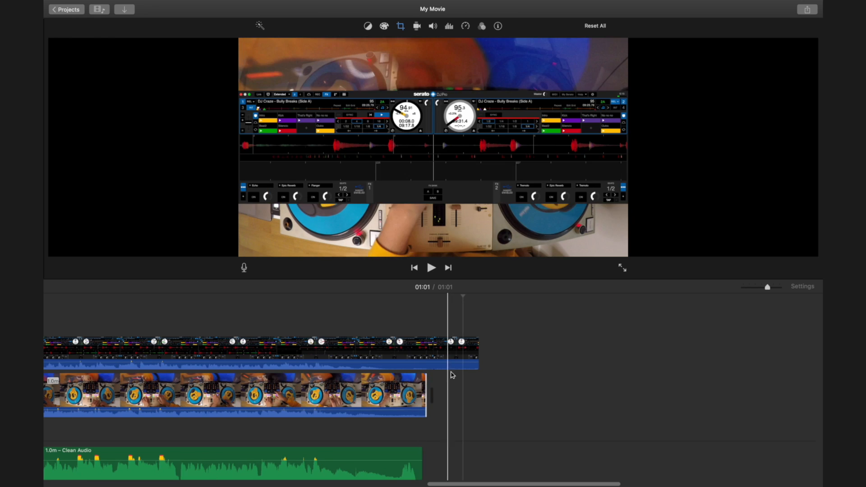
left_click_drag(474, 354, 428, 356)
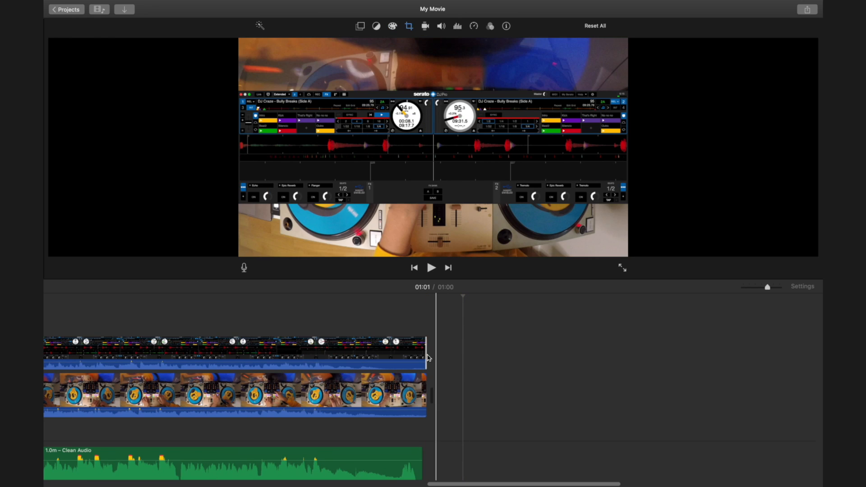
Step: Play the final seconds and trim the ends of both videos to match the end of the clean audio
scroll(426, 353, "left", 4)
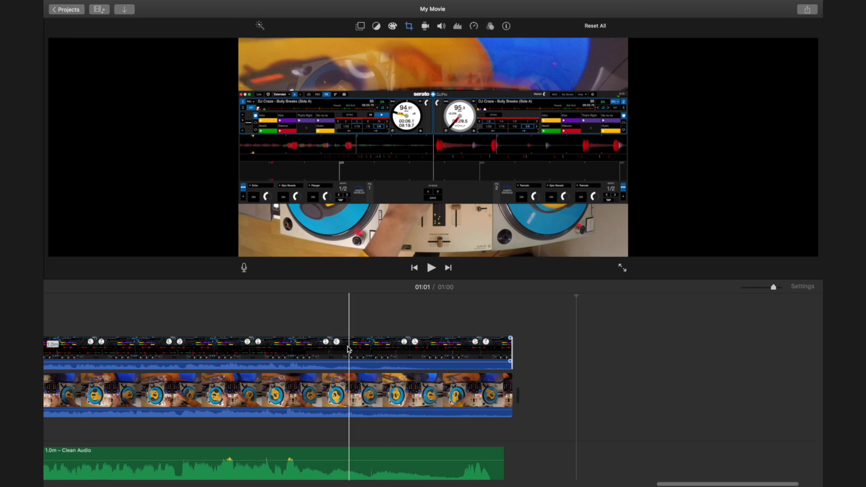
key("space")
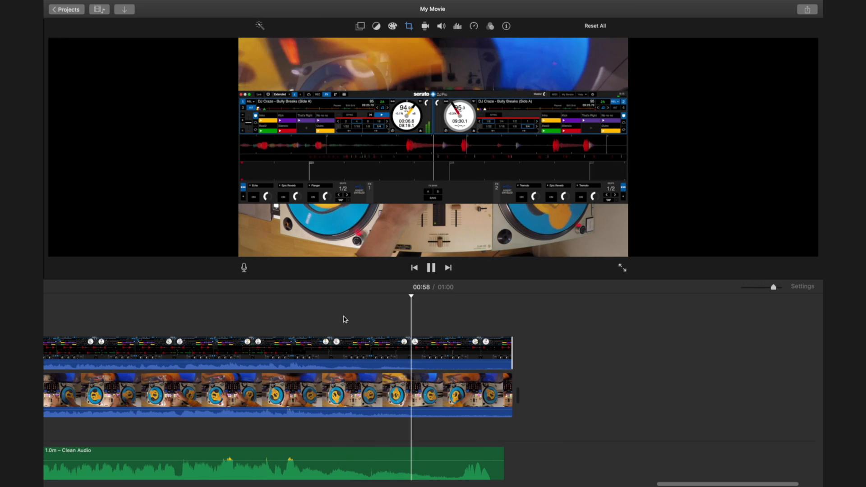
key("space")
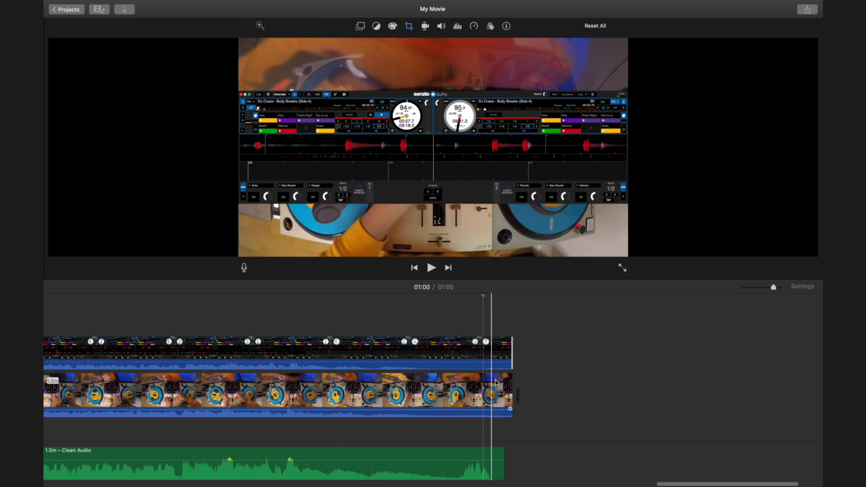
left_click_drag(509, 379, 505, 379)
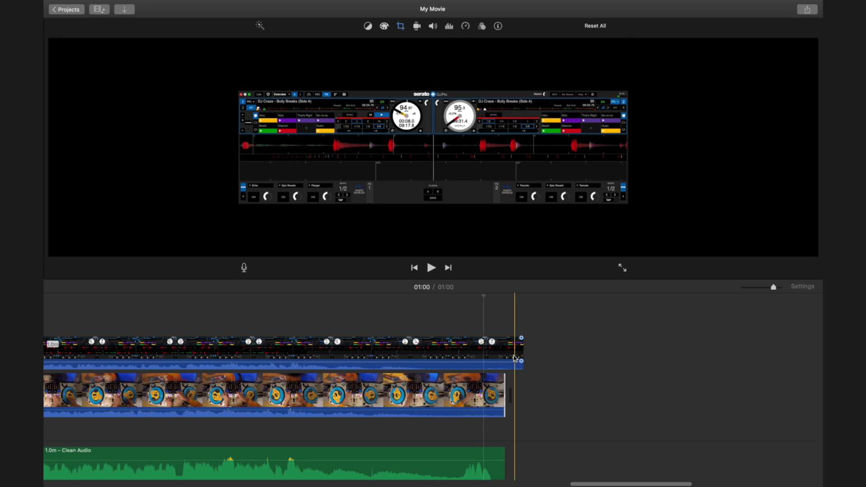
left_click_drag(522, 350, 508, 351)
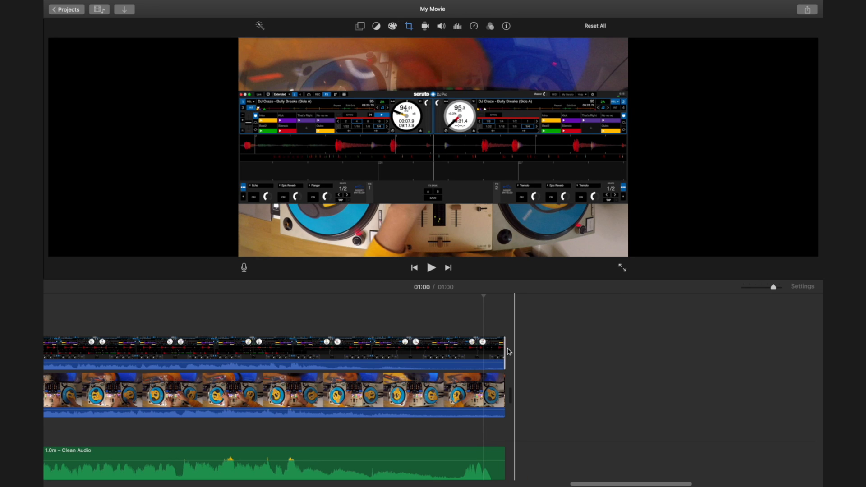
Step: Select the screen capture overlay and change its video overlay setting from Cutaway to Picture in Picture
key("super+minus")
key("super+minus")
scroll(509, 352, "left", 8)
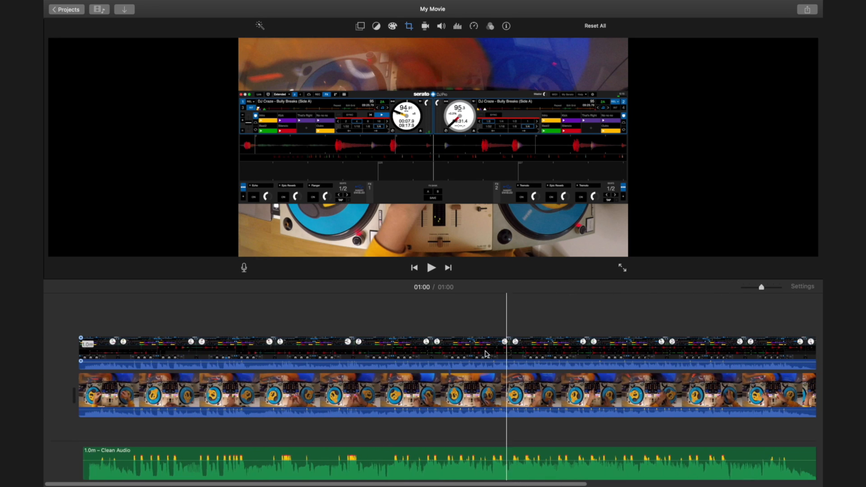
left_click(392, 342)
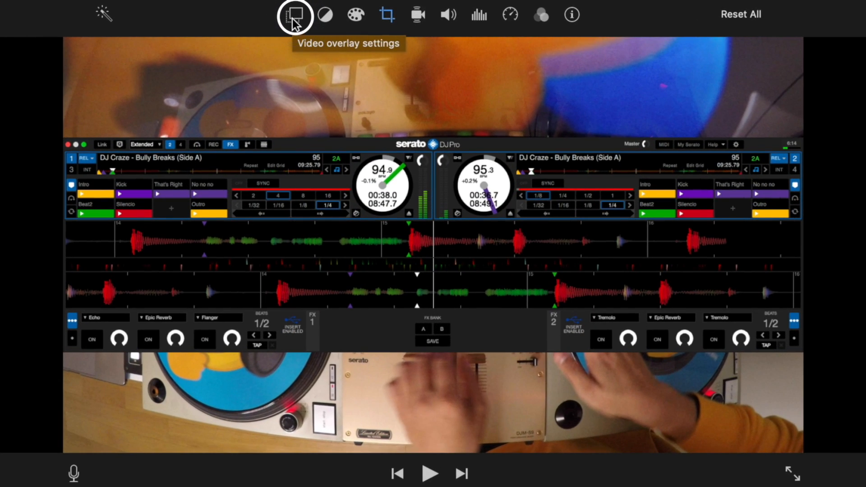
left_click(293, 20)
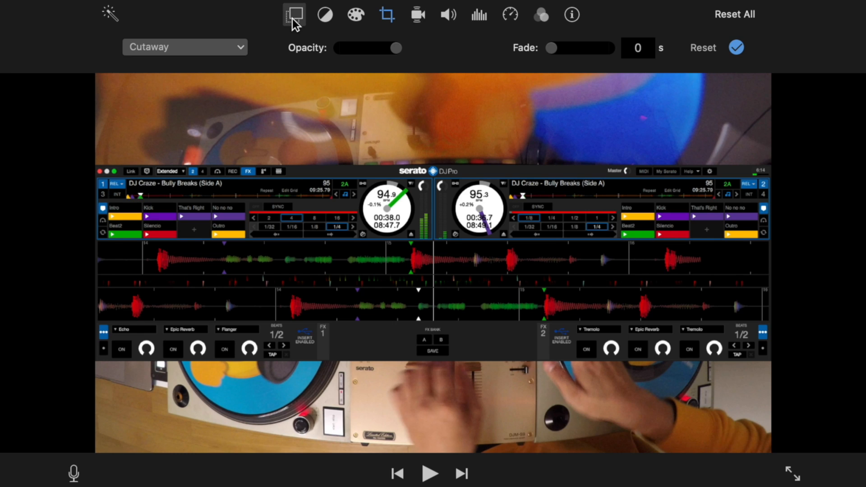
left_click(241, 48)
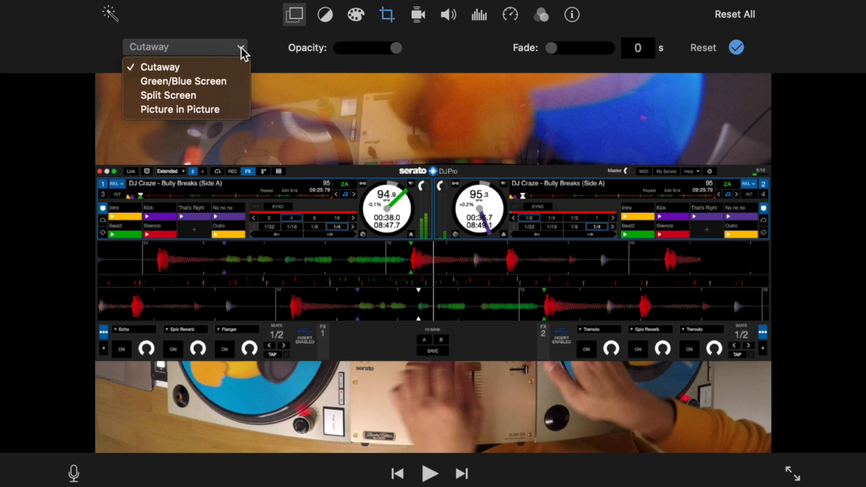
left_click(205, 113)
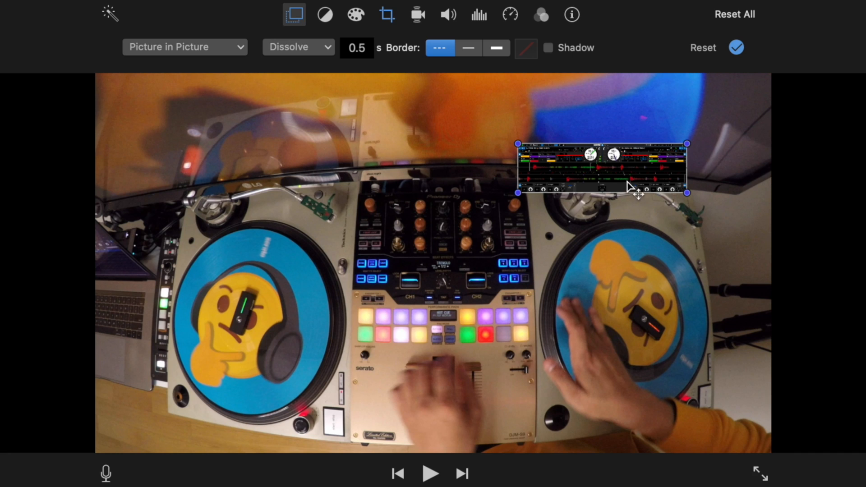
Step: Enlarge the Serato picture-in-picture overlay to about half the frame's width and centre it horizontally above the mixer
left_click_drag(629, 185, 503, 174)
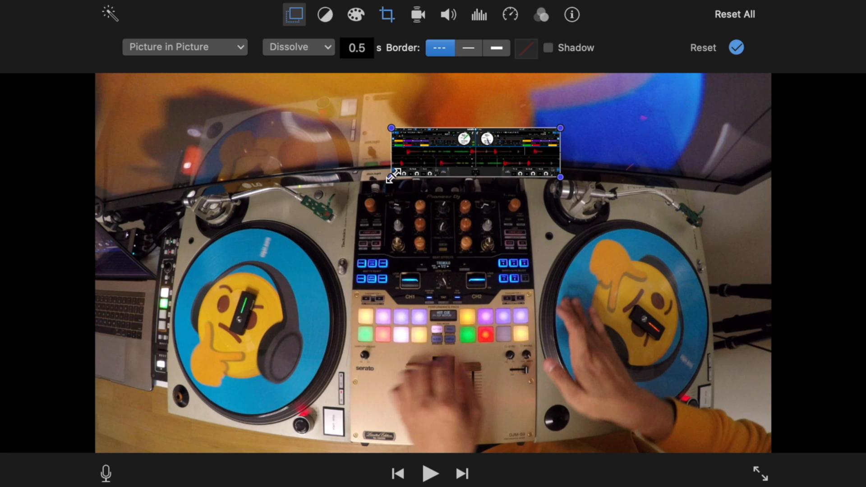
left_click_drag(390, 178, 381, 245)
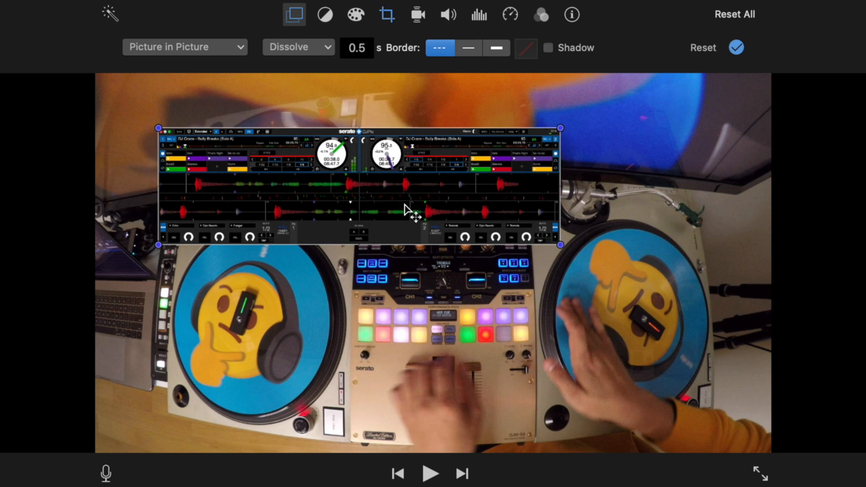
left_click_drag(405, 209, 501, 170)
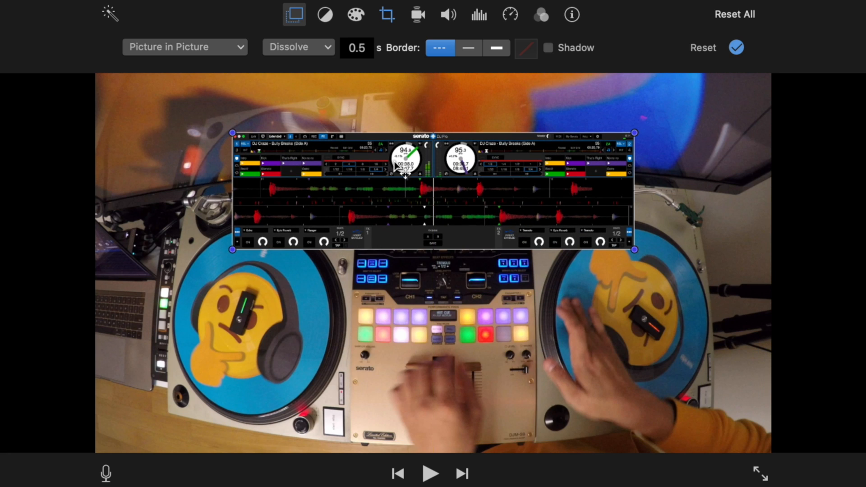
left_click_drag(244, 143, 308, 163)
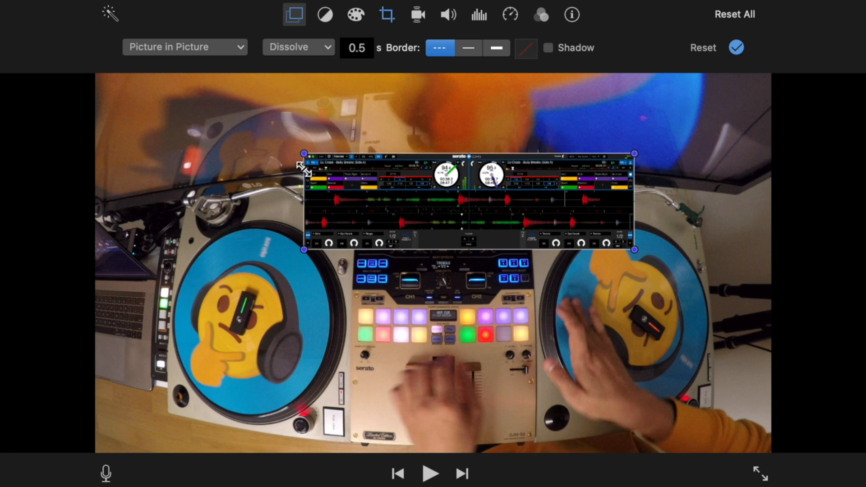
left_click_drag(354, 180, 328, 140)
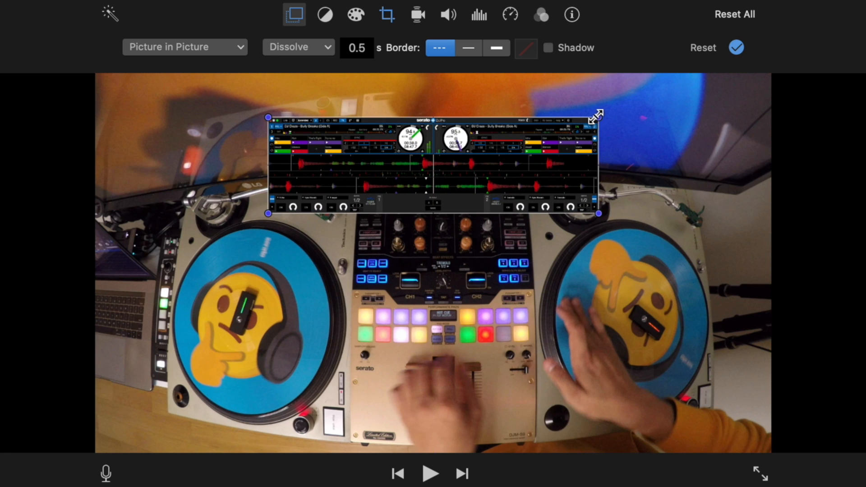
mouse_move(595, 117)
left_mouse_down()
mouse_move(621, 119)
mouse_move(590, 120)
left_mouse_up()
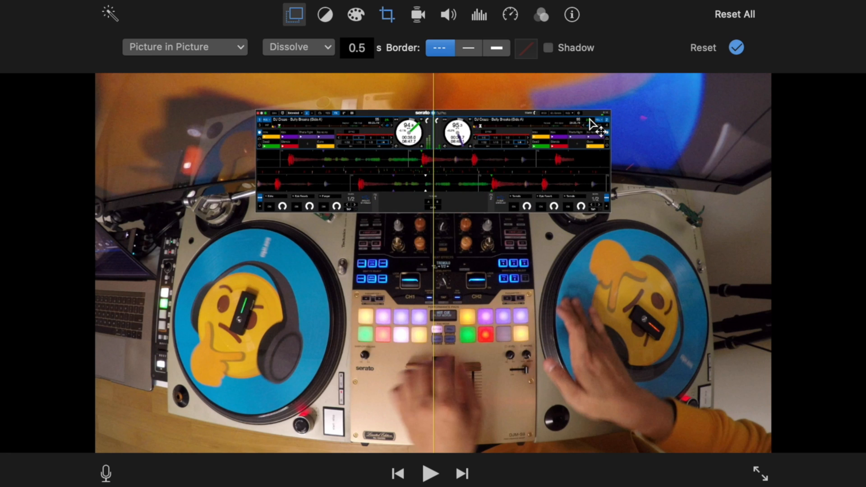
Step: Play the video to check the overlay's placement and move the overlay slightly higher so it covers less of the mixer
key("space")
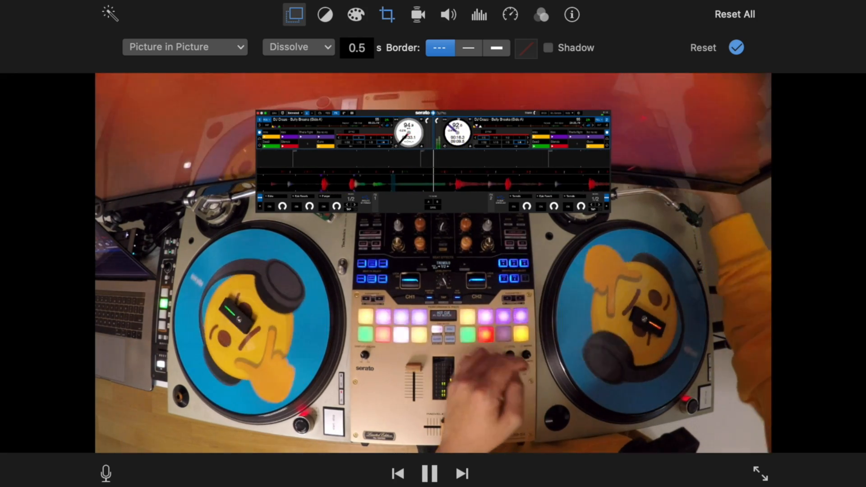
key("space")
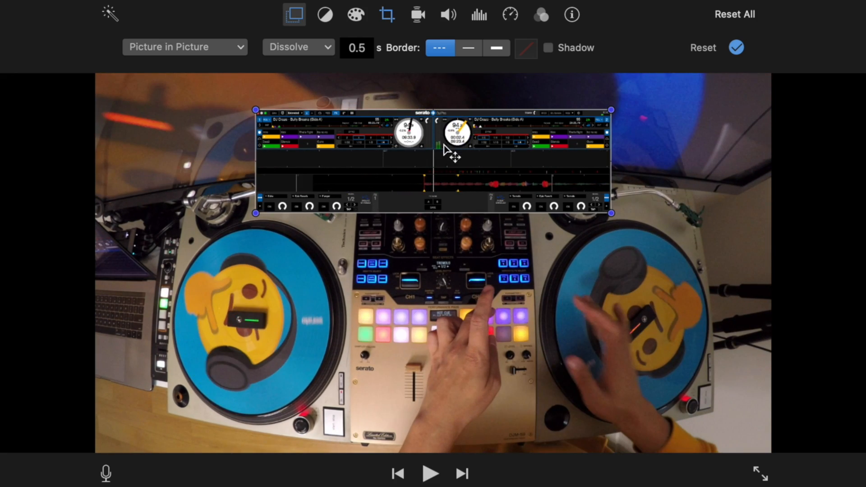
left_click_drag(445, 146, 412, 163)
key("space")
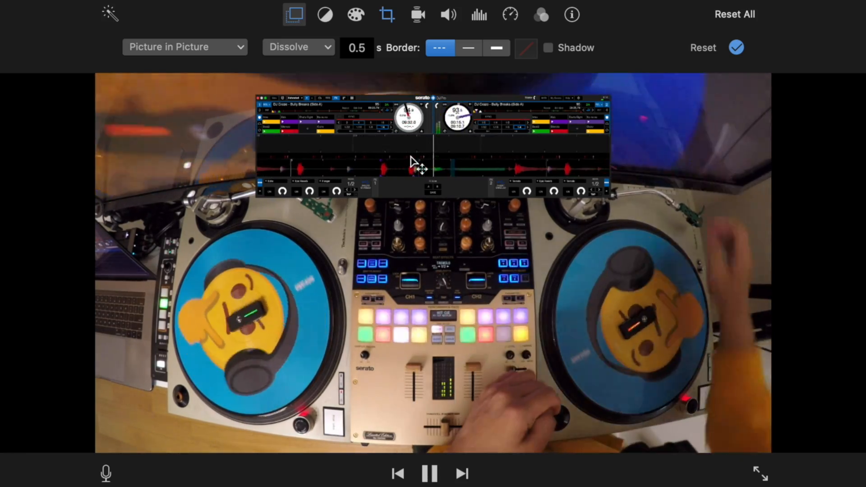
key("space")
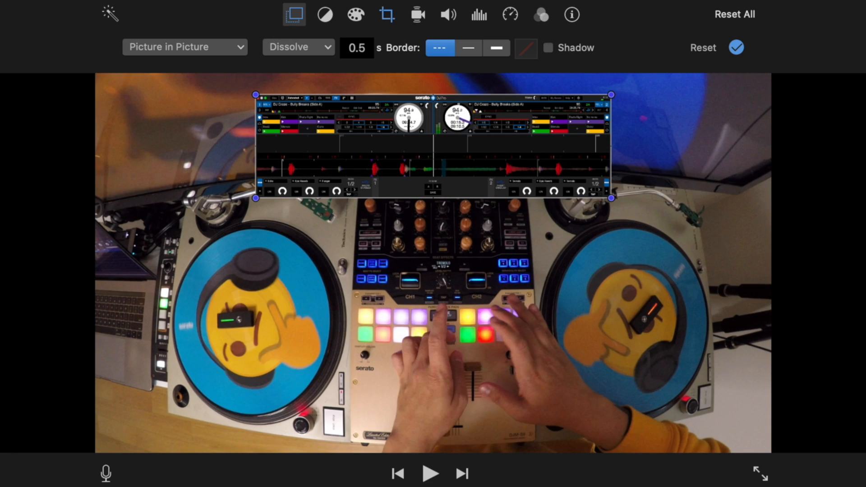
Step: Keep Dissolve as the overlay's transition style and play the footage to preview it
left_click(329, 47)
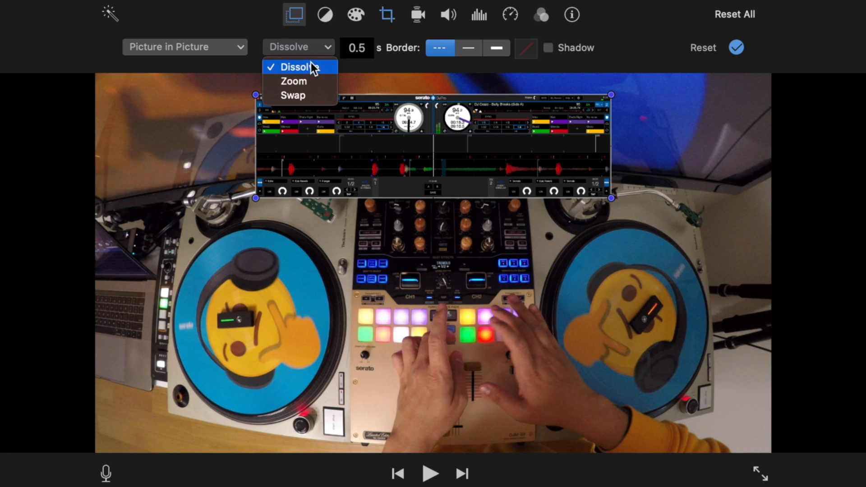
left_click(313, 67)
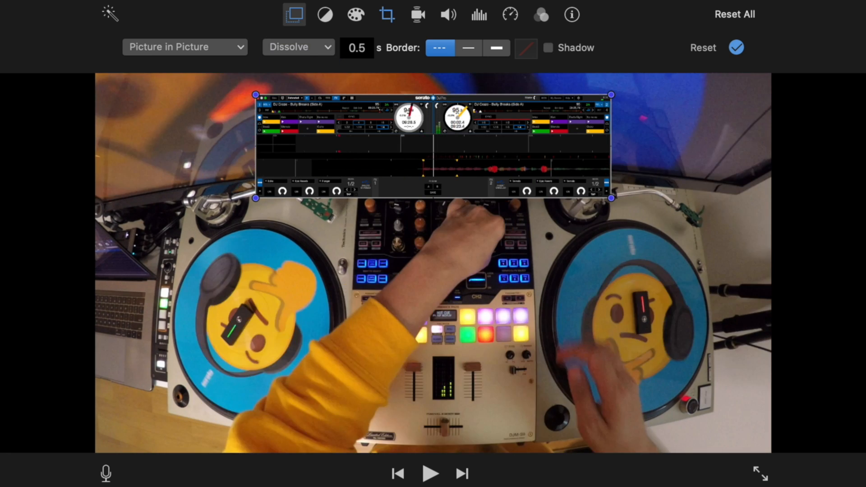
key("space")
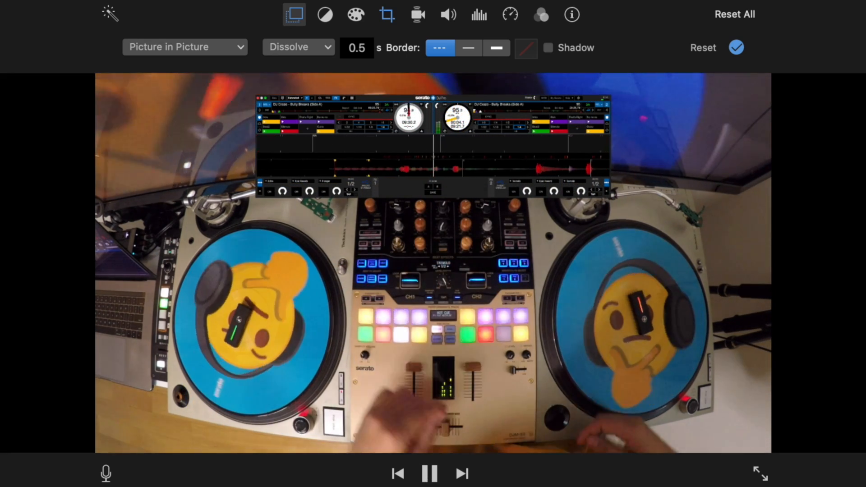
key("space")
Step: Try the Zoom and Swap styles on the picture-in-picture overlay, previewing Zoom, and undo the style change
left_click(293, 48)
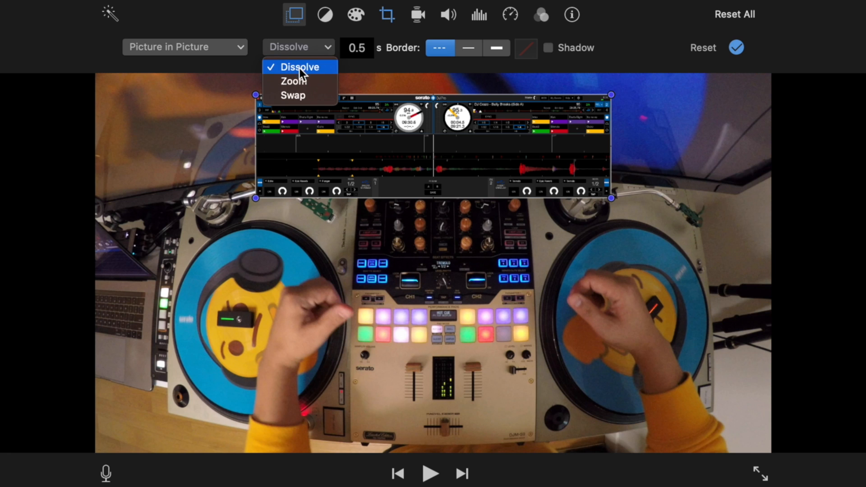
left_click(294, 82)
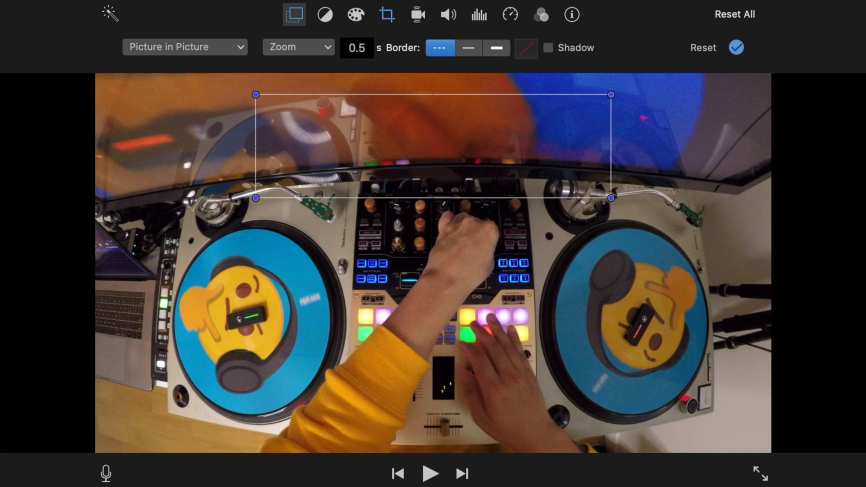
key("space")
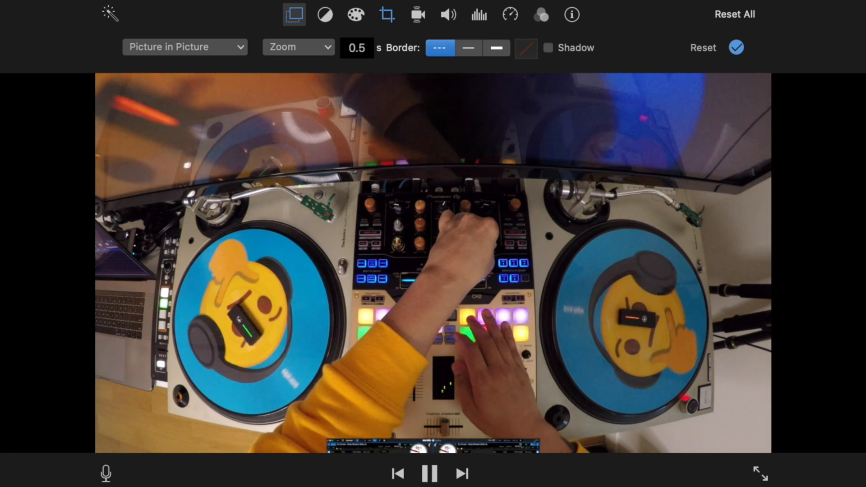
key("space")
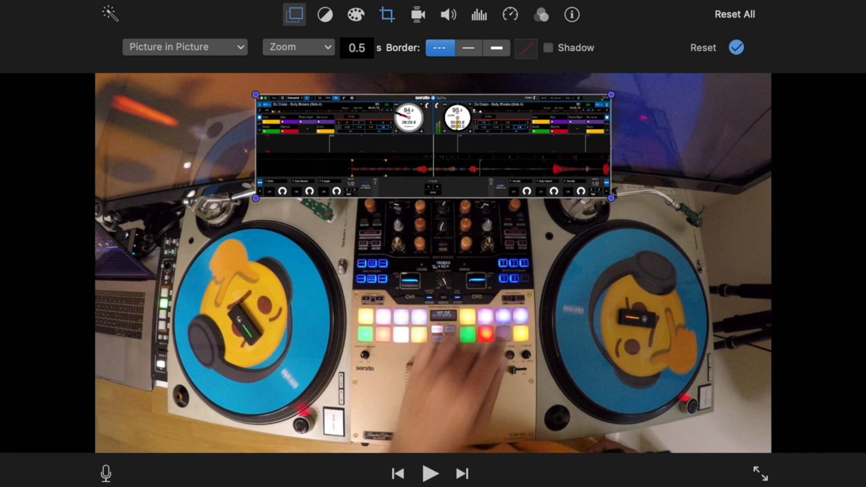
left_click(294, 49)
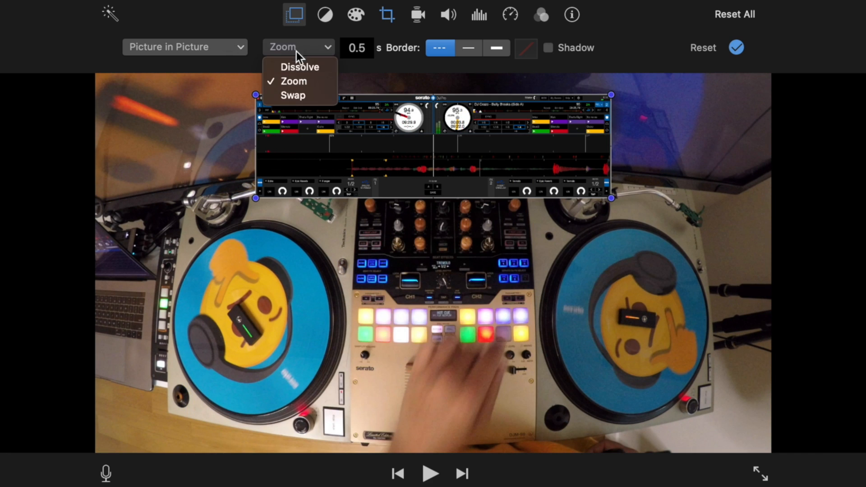
left_click(304, 96)
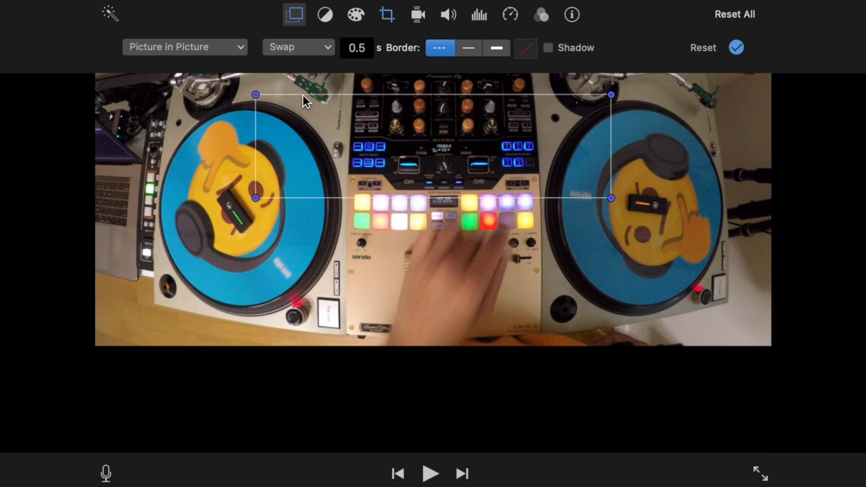
key("super+z")
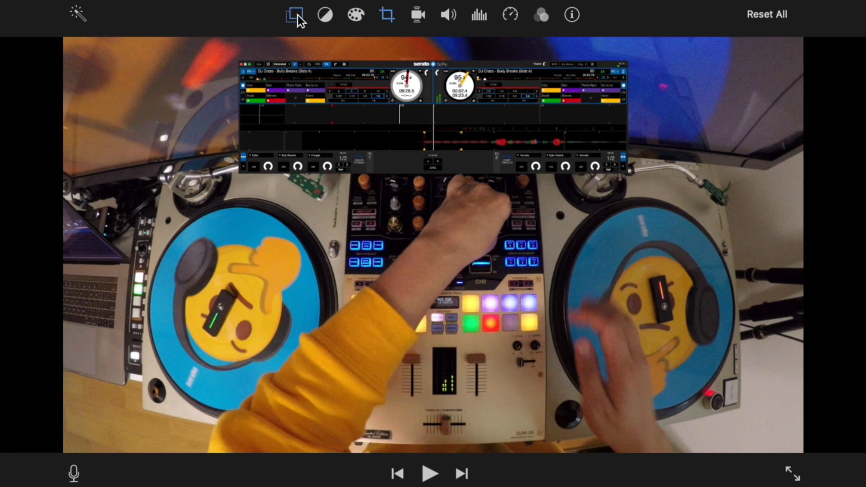
Step: Keep the overlay's Dissolve style, set its transition duration to 0 seconds and play the video to preview it
left_click(298, 15)
left_click(315, 43)
left_click(300, 67)
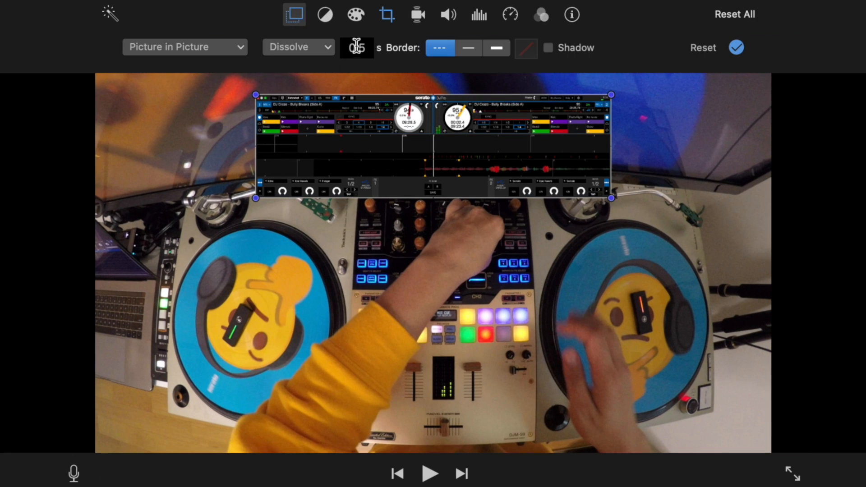
key("space")
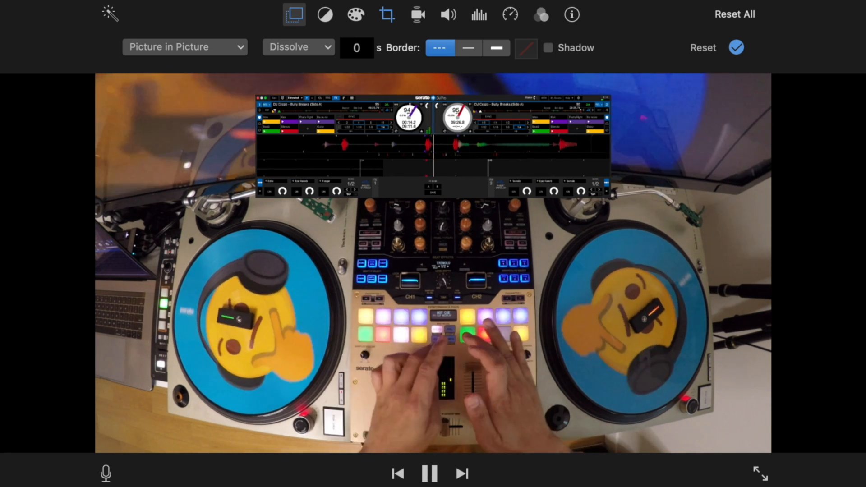
key("space")
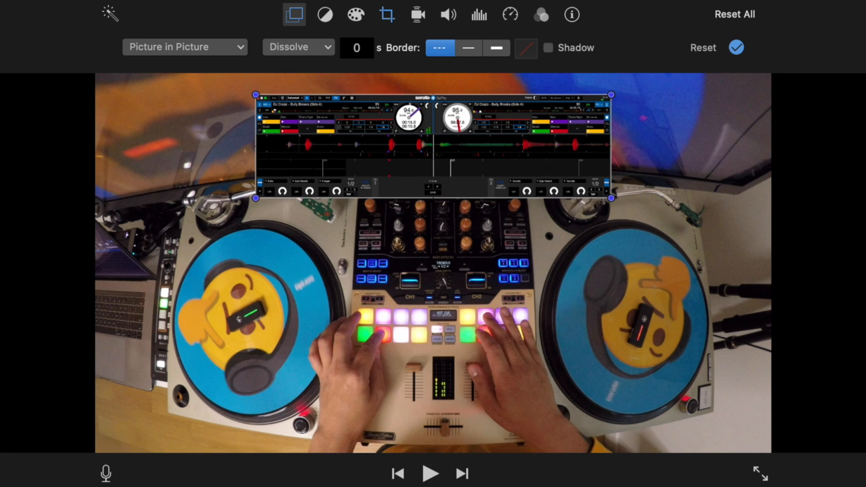
key("space")
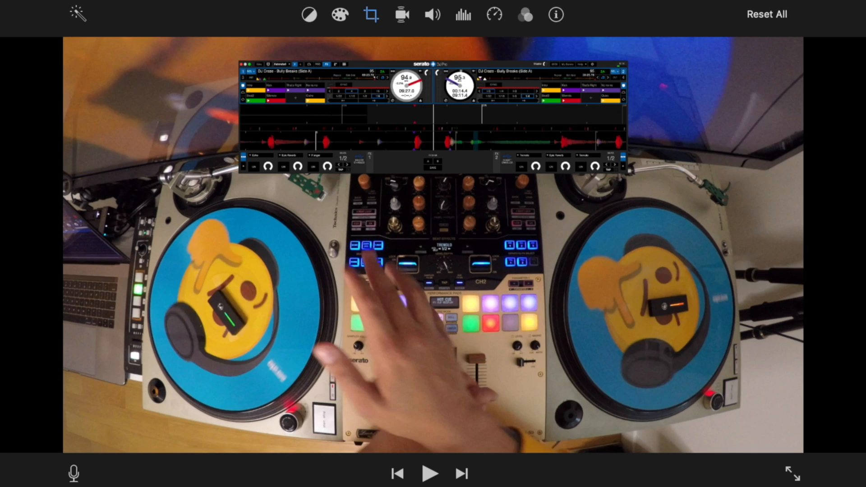
Step: Crop the overhead footage slightly inward from its upper-left corner with Crop to Fill and apply the crop
left_click(372, 18)
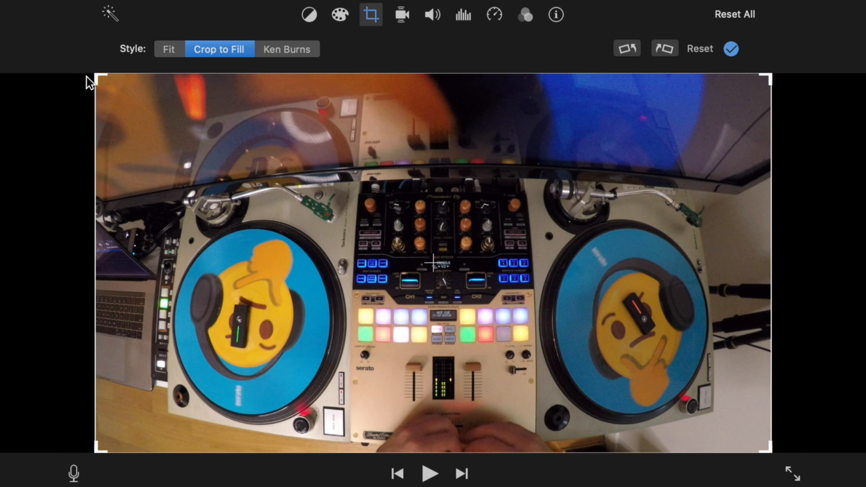
left_click_drag(94, 75, 75, 88)
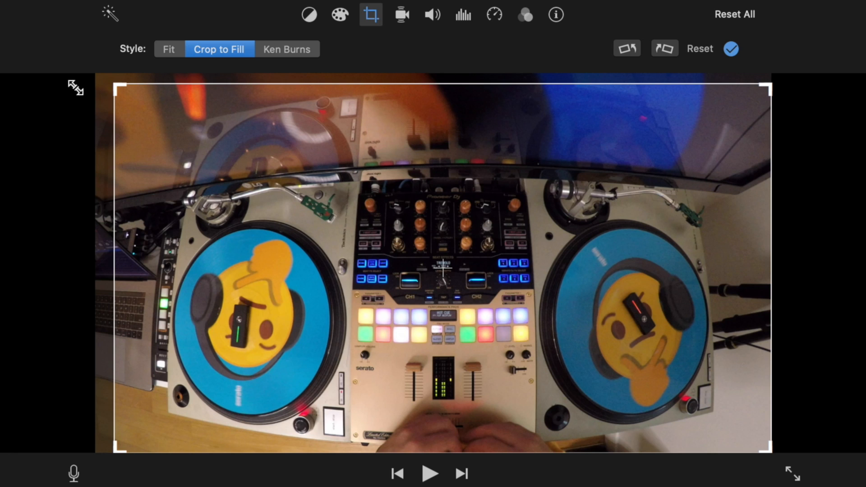
left_click(732, 47)
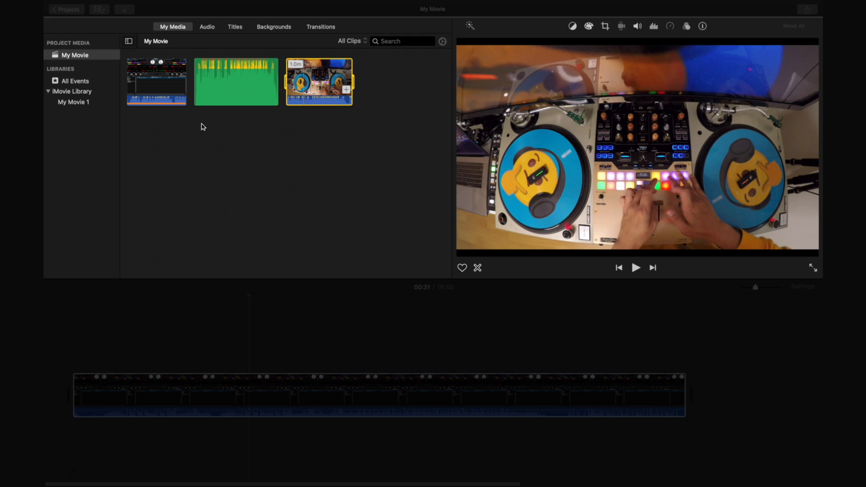
left_click(158, 96)
left_click(159, 84)
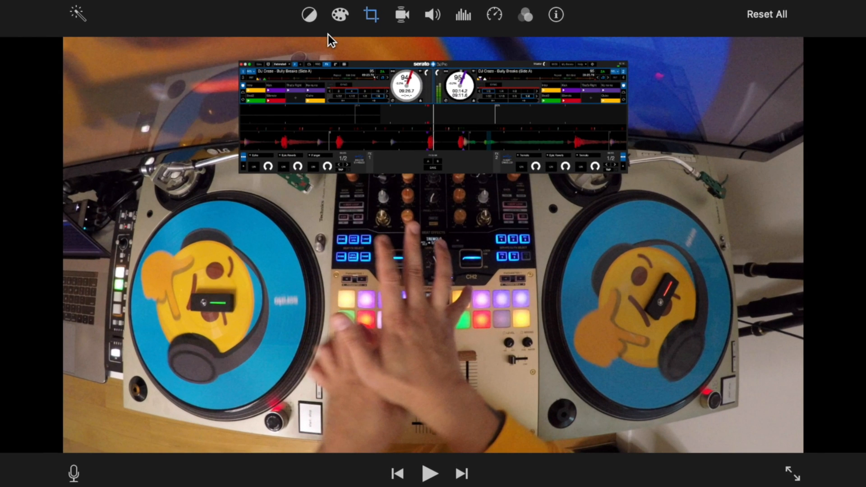
Step: Open colour correction for the overhead footage and slightly raise its contrast, brightness and highlights
left_click(339, 17)
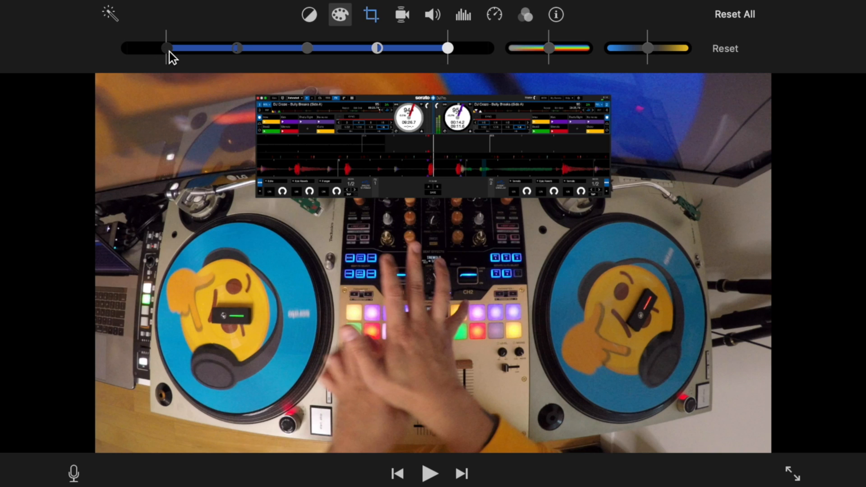
mouse_move(169, 52)
left_mouse_down()
mouse_move(190, 53)
mouse_move(169, 55)
left_mouse_up()
left_click_drag(236, 49, 226, 52)
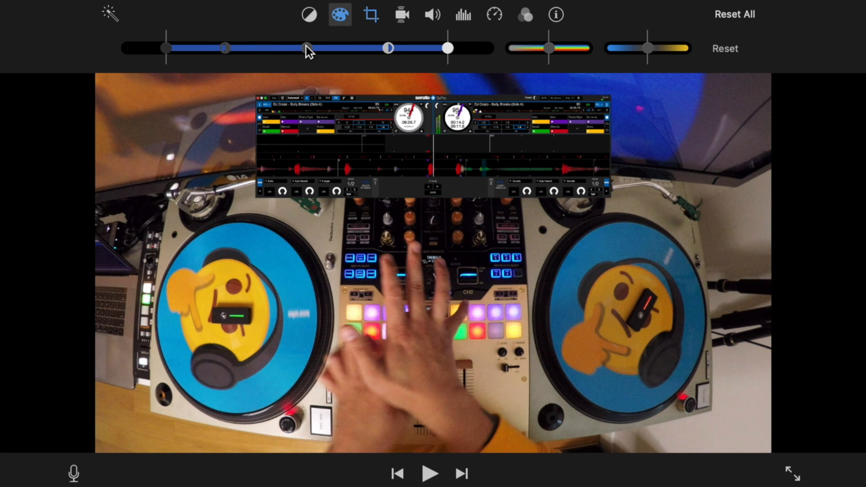
mouse_move(306, 45)
left_mouse_down()
mouse_move(278, 45)
mouse_move(310, 51)
left_mouse_up()
mouse_move(441, 50)
left_mouse_down()
mouse_move(429, 48)
mouse_move(452, 47)
left_mouse_up()
Step: Try lowering the overhead footage's saturation and return it to neutral, leaving the colour temperature at its default
left_click_drag(550, 45, 512, 50)
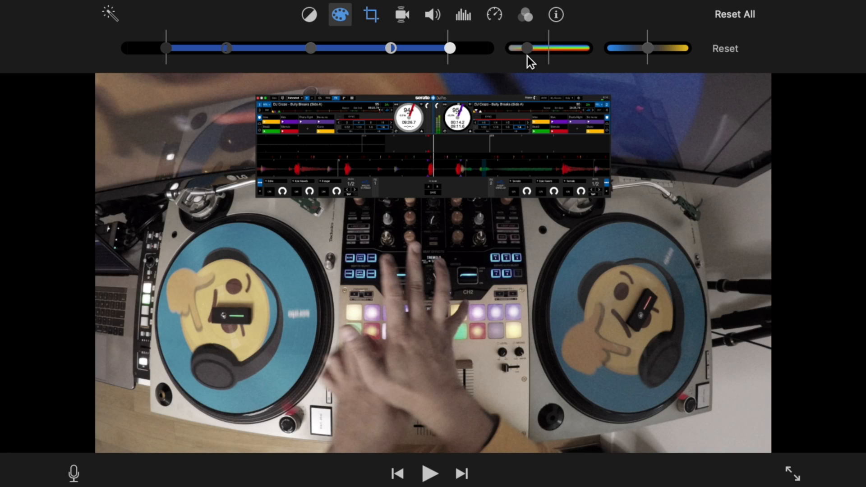
left_click_drag(527, 56, 549, 56)
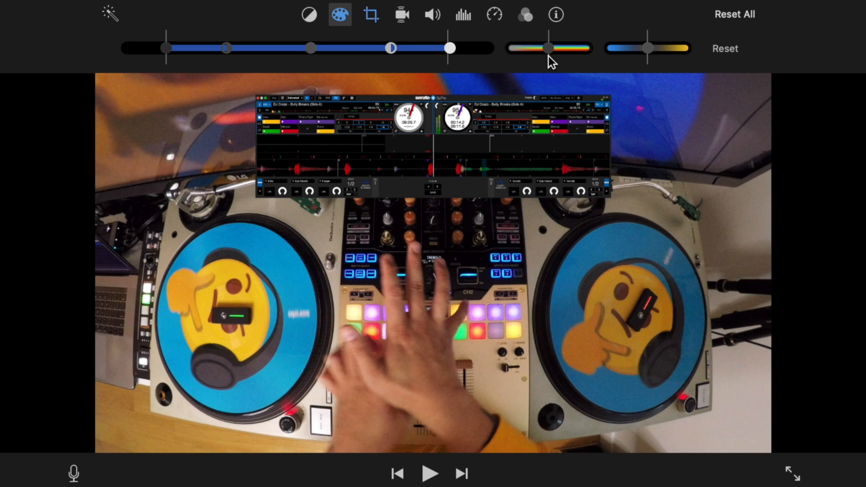
left_click(651, 47)
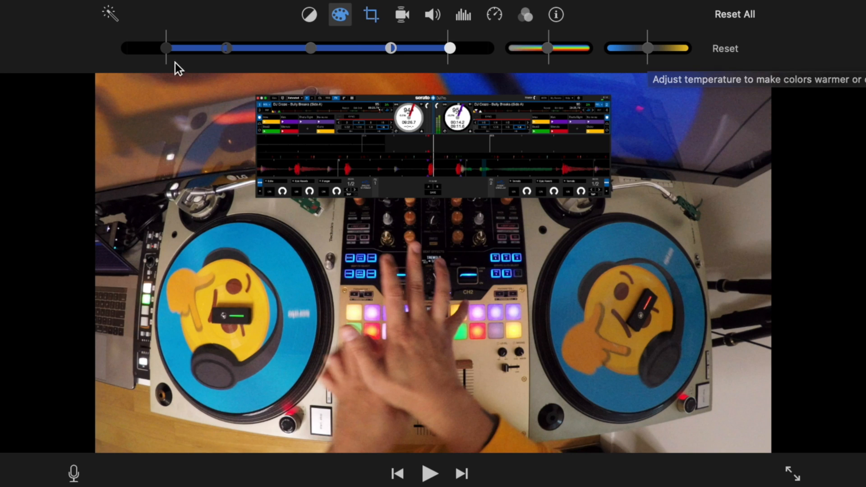
Step: Darken the overhead footage's shadows a little, widen its contrast and raise its highlights further
mouse_move(167, 47)
left_mouse_down()
mouse_move(148, 51)
mouse_move(159, 53)
left_mouse_up()
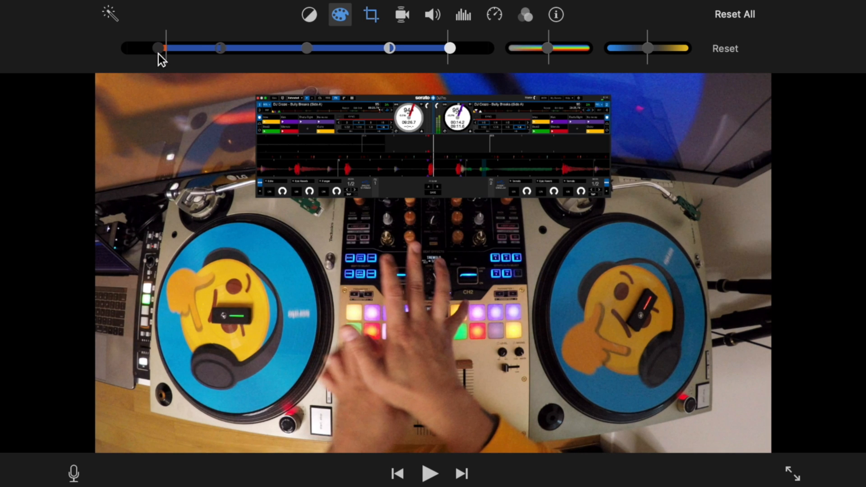
mouse_move(218, 47)
left_mouse_down()
mouse_move(226, 48)
mouse_move(205, 52)
mouse_move(216, 52)
left_mouse_up()
mouse_move(450, 48)
left_mouse_down()
mouse_move(466, 48)
mouse_move(455, 52)
left_mouse_up()
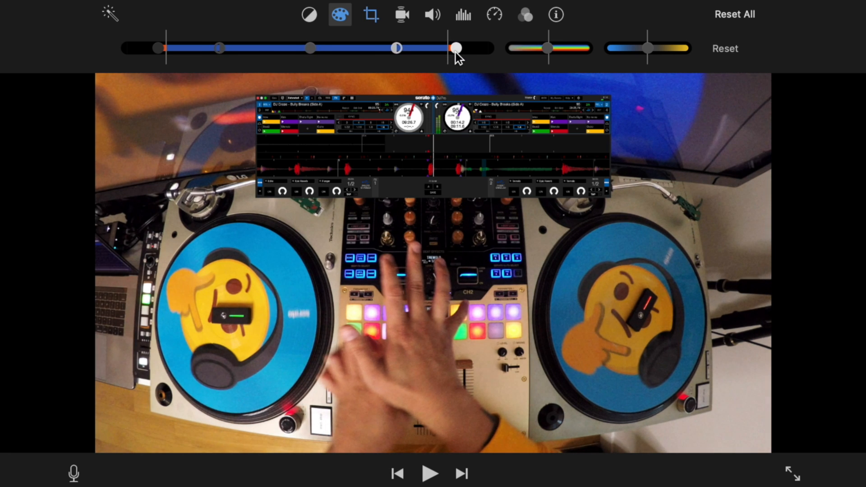
Step: Fine-tune the overhead footage with slightly higher saturation, a slightly cooler temperature and reduced highlights, and preview the result
mouse_move(312, 45)
left_mouse_down()
mouse_move(300, 47)
mouse_move(322, 52)
mouse_move(314, 50)
left_mouse_up()
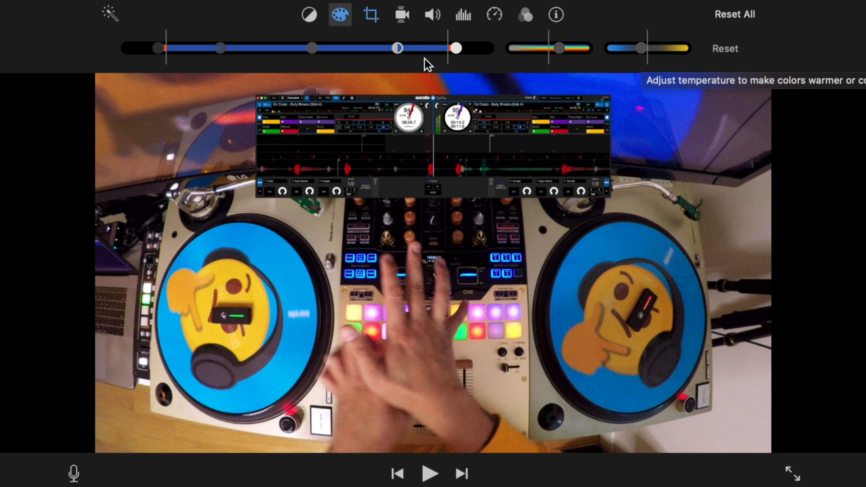
left_click_drag(455, 45, 451, 47)
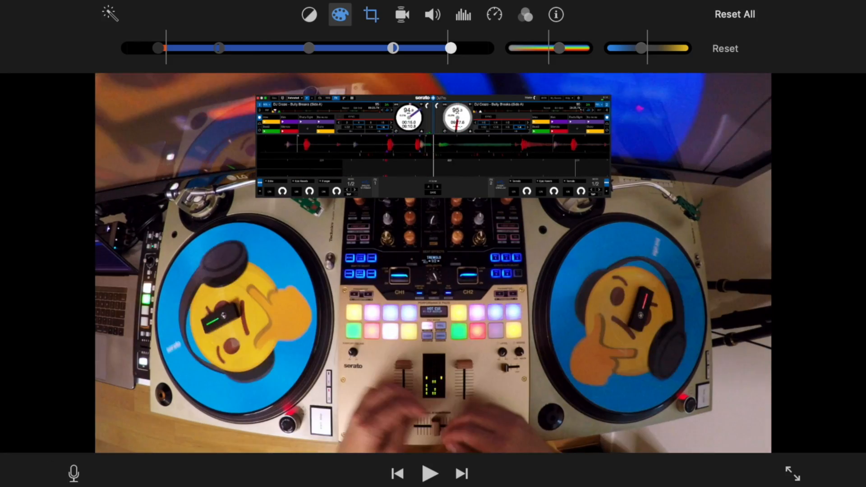
key("space")
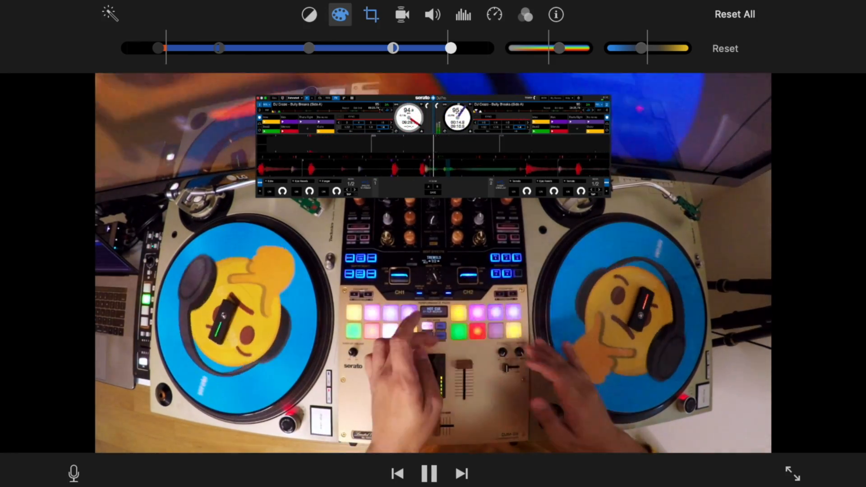
key("space")
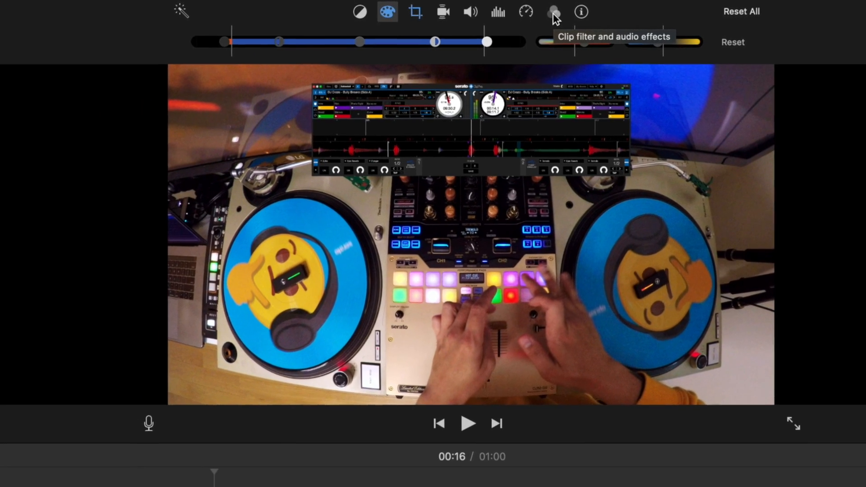
Step: Try the Blockbuster clip filter on the overhead footage, preview it and undo the filter
left_click(525, 15)
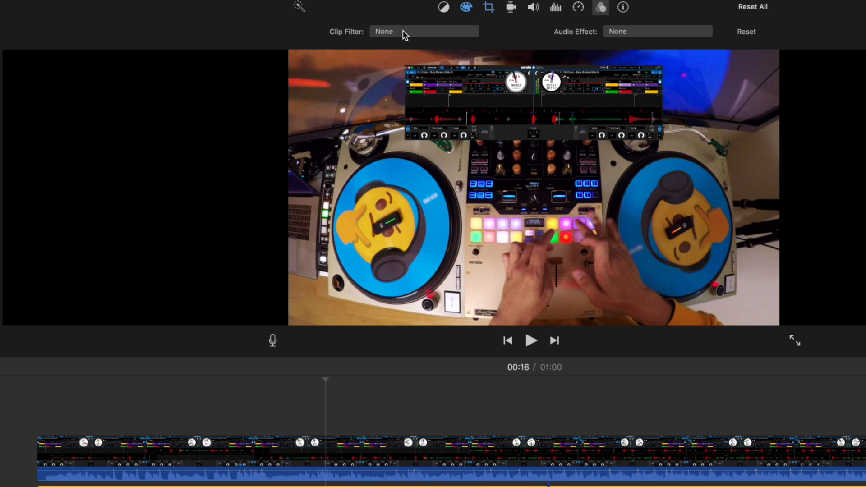
left_click(403, 31)
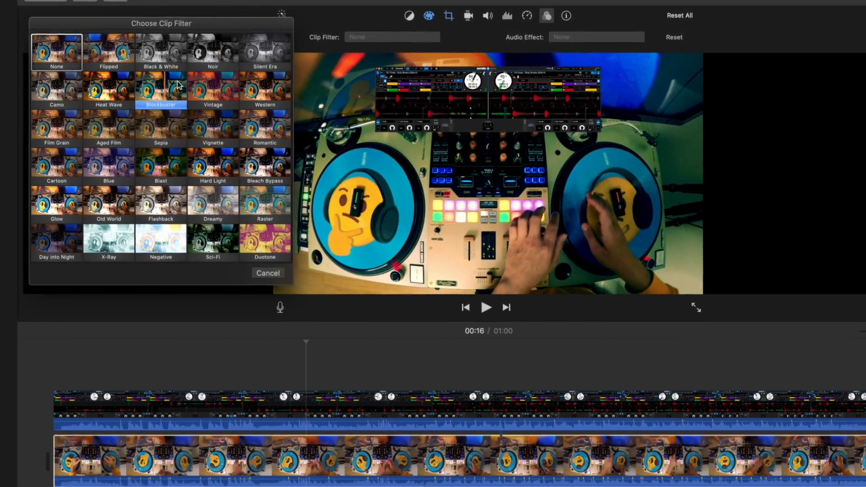
left_click(180, 84)
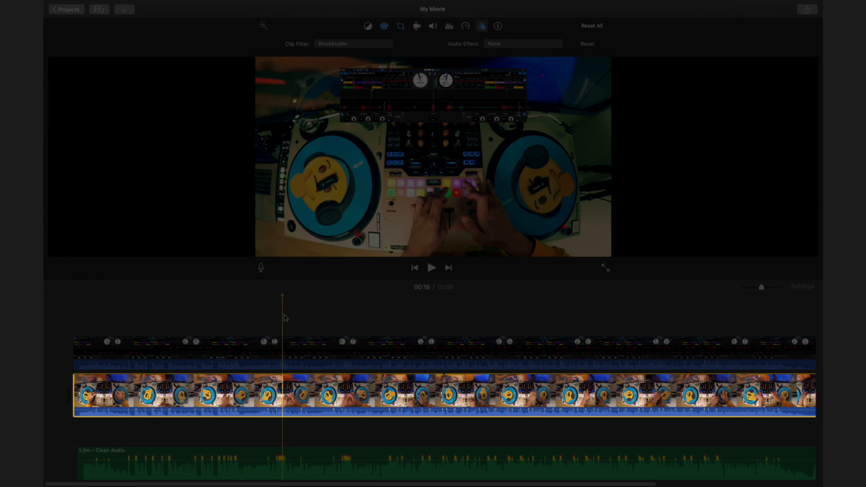
key("space")
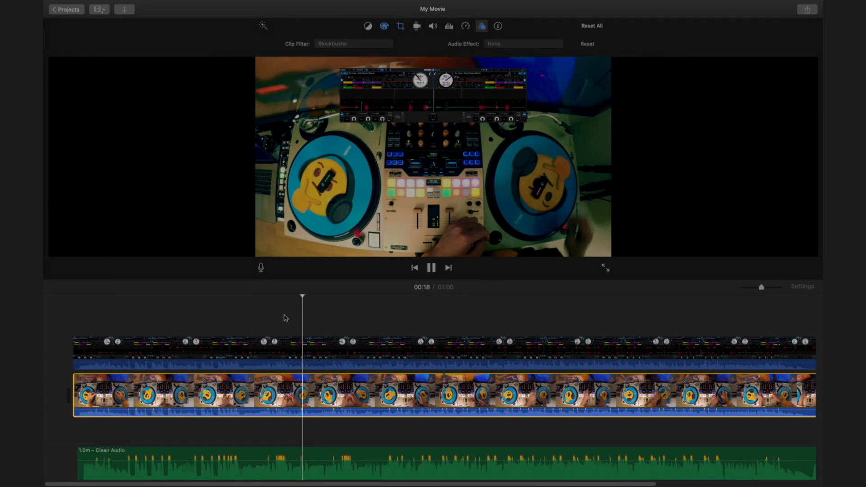
key("space")
key("super+z")
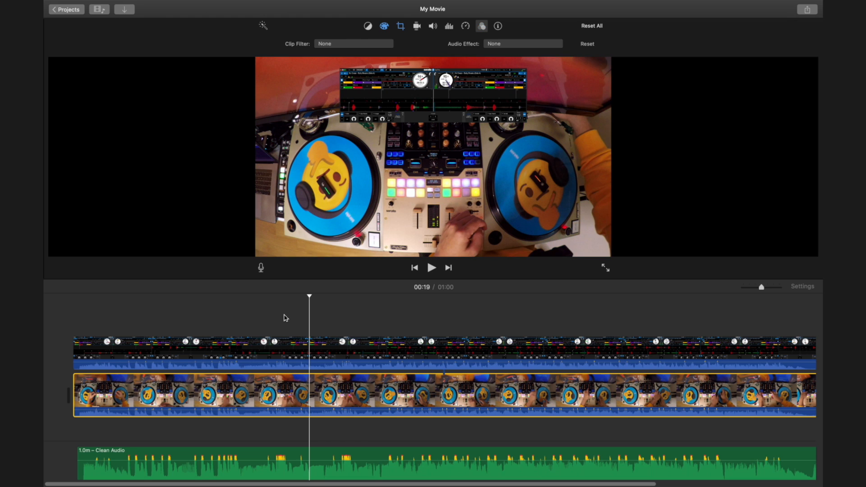
Step: Select the Serato overlay clip in the timeline and set its volume to 0%
left_click(266, 353)
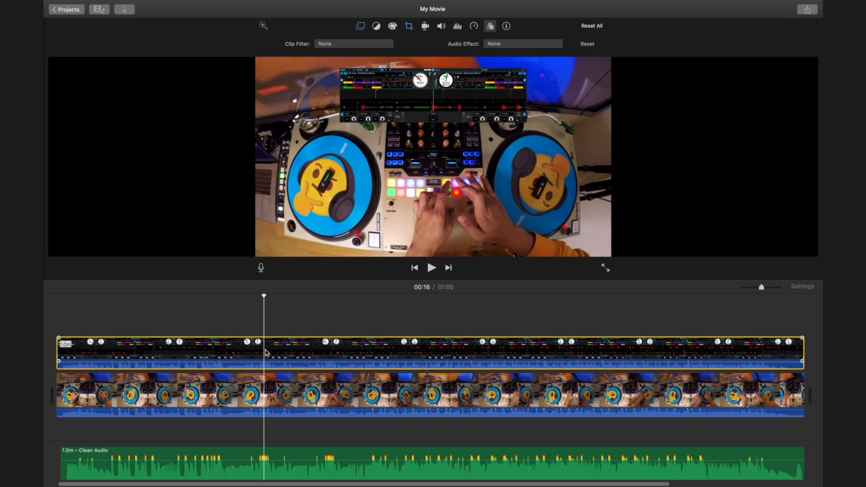
left_click(263, 403)
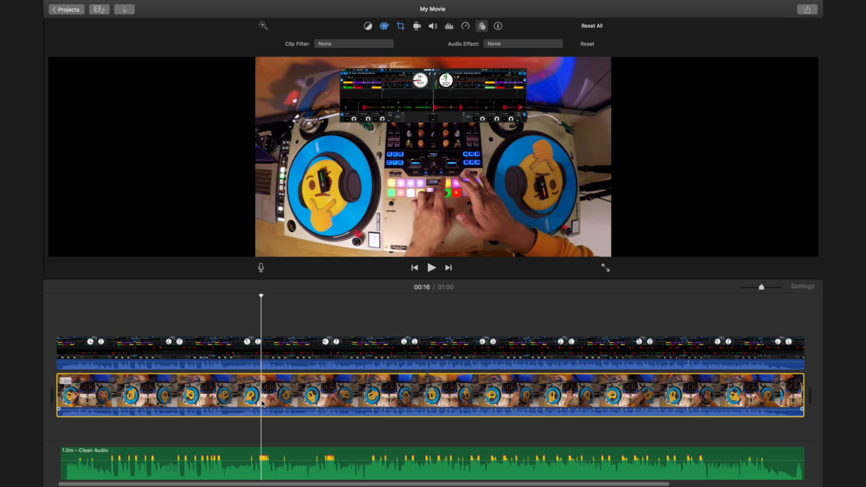
left_click(270, 457)
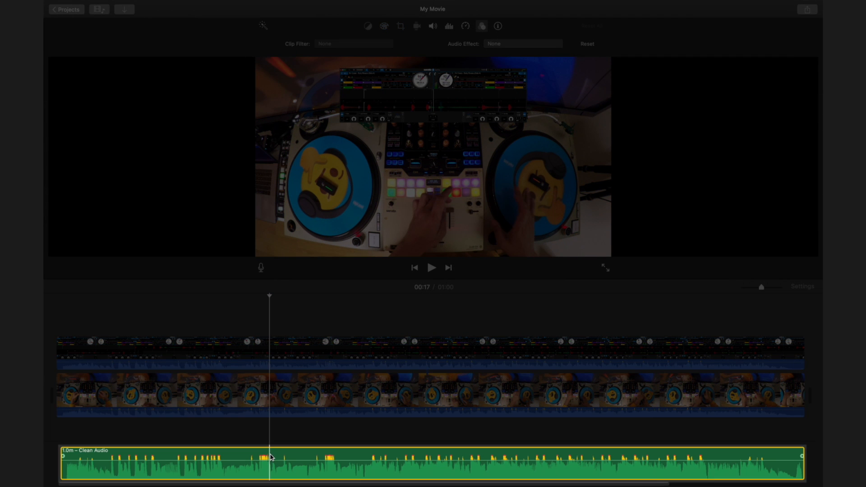
left_click(268, 346)
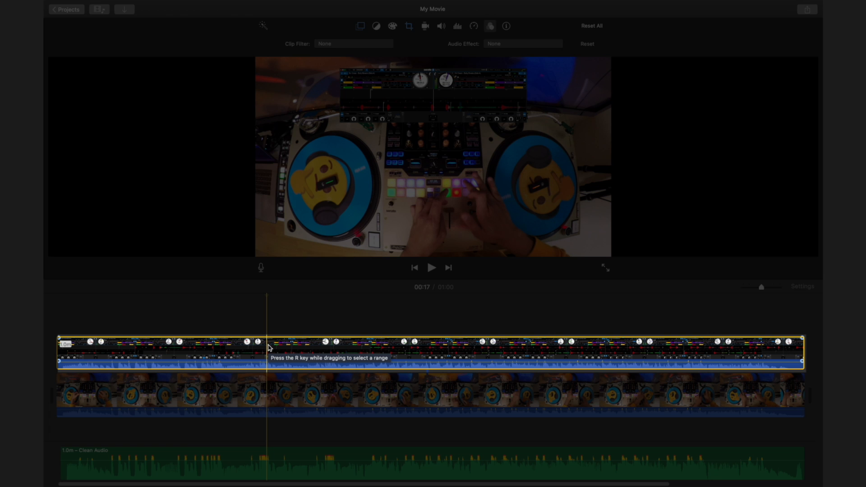
left_click_drag(243, 361, 246, 360)
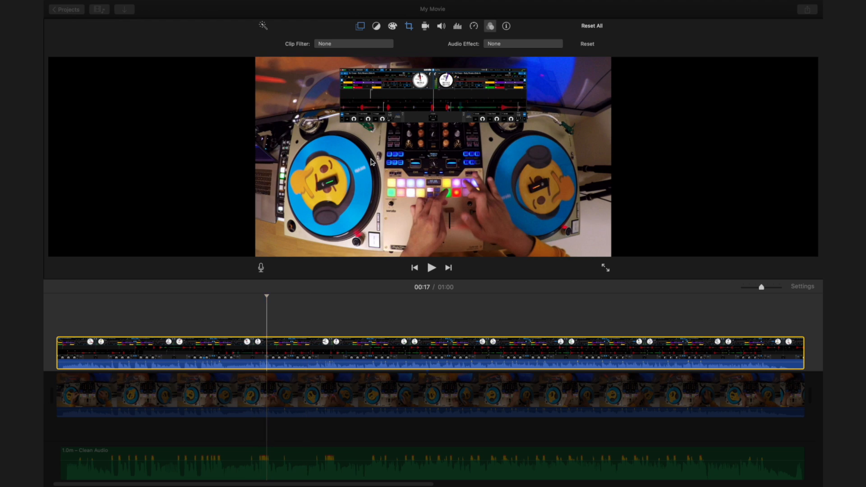
left_click(442, 27)
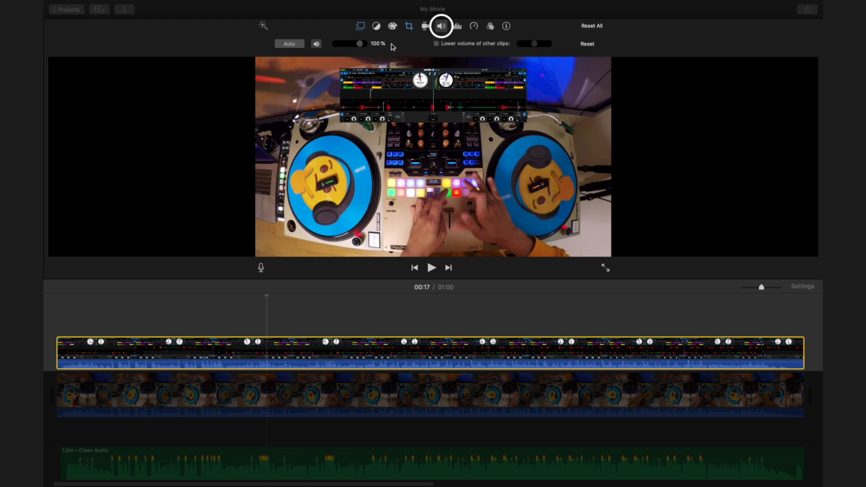
left_click(361, 43)
left_click_drag(362, 45, 334, 46)
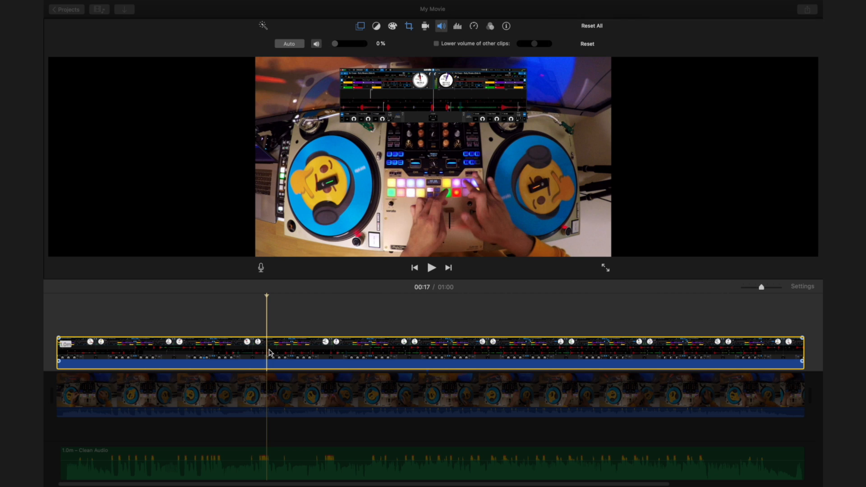
Step: Set the overhead footage's volume to 0% and play the project to check the sound
left_click(272, 393)
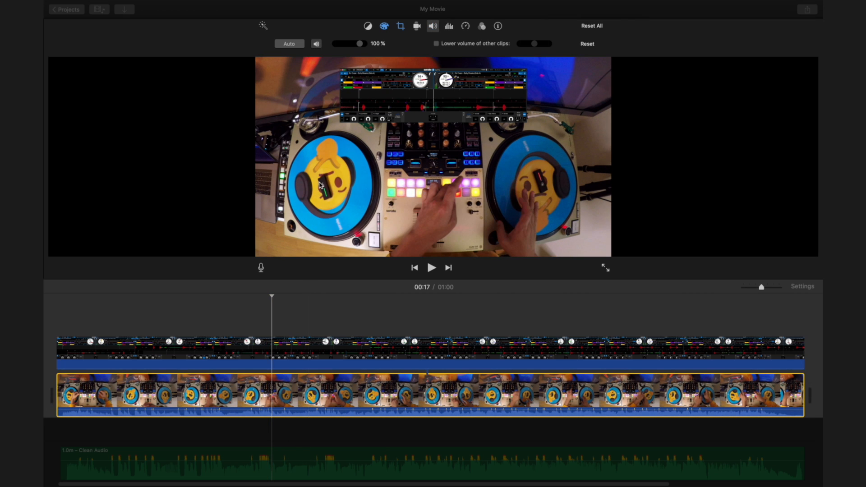
left_click(359, 44)
left_click_drag(360, 44, 334, 44)
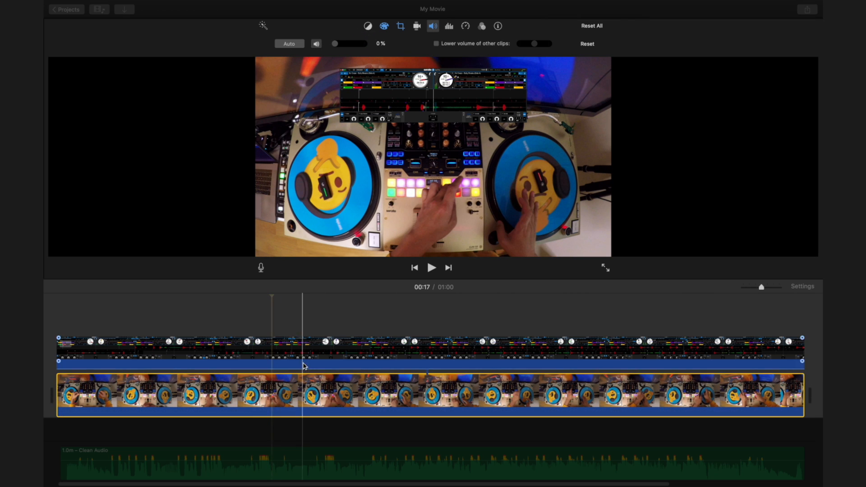
key("space")
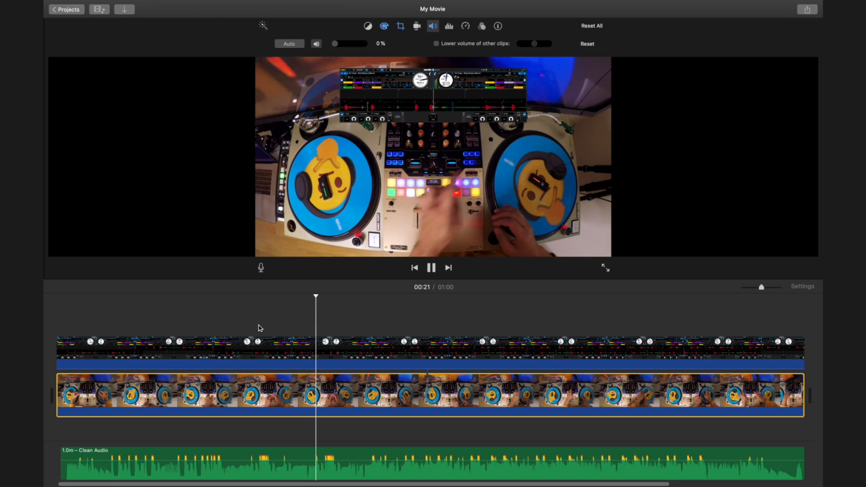
key("space")
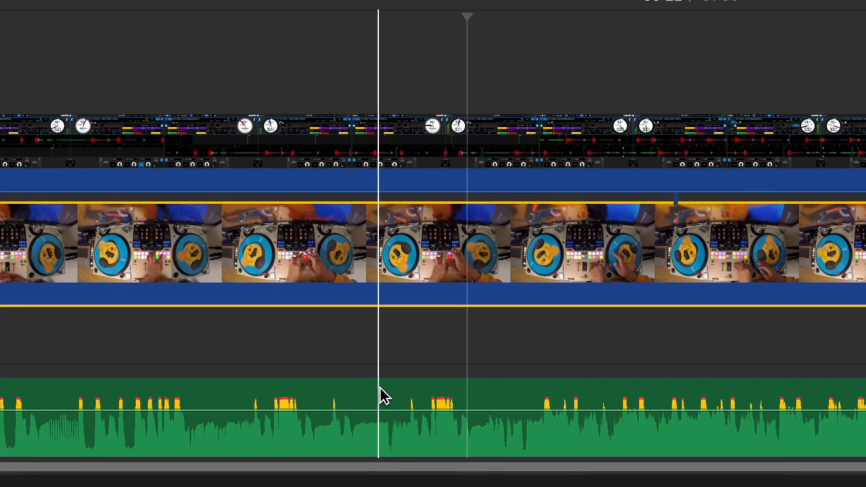
Step: Lower the Clean Audio track's volume to 89% and play it back
left_click(304, 451)
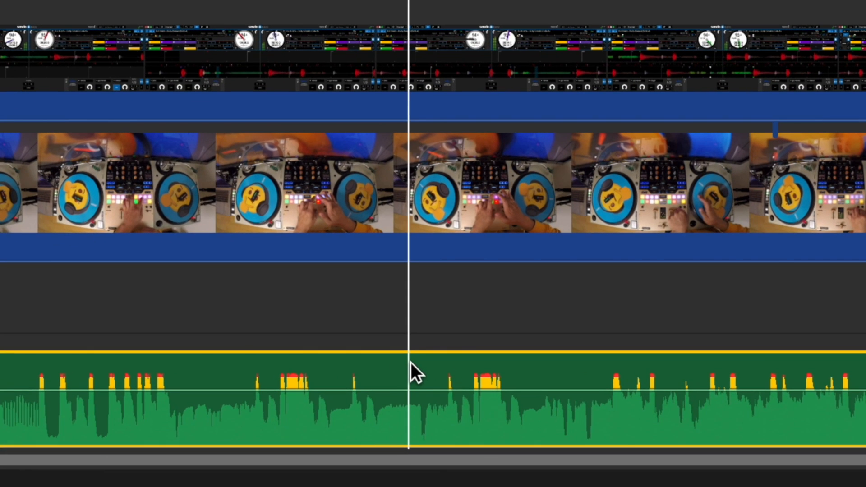
left_click(432, 384)
left_click_drag(434, 384, 435, 388)
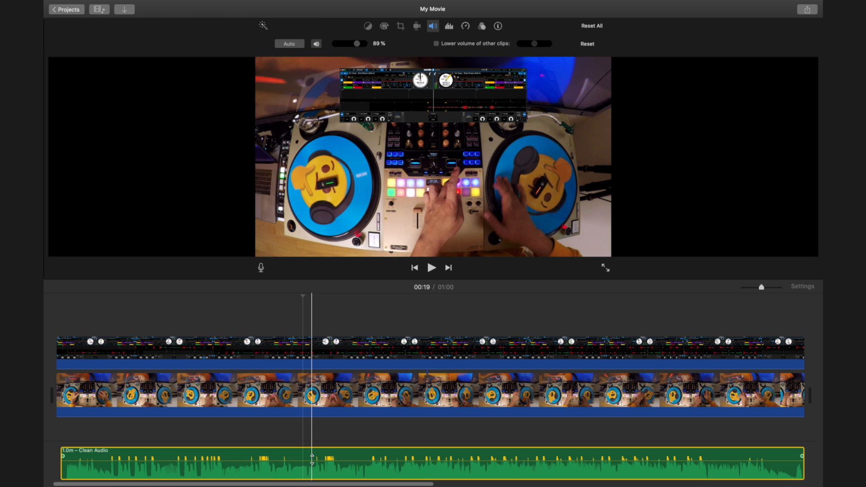
key("space")
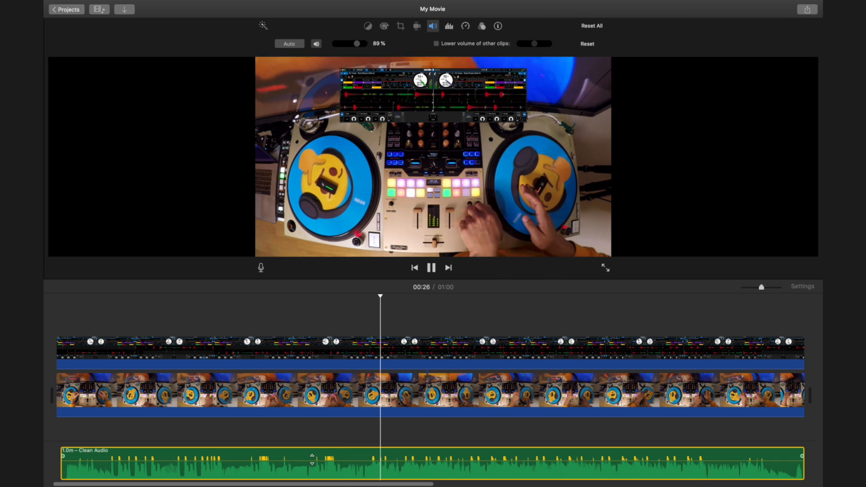
Step: Move the Serato picture-in-picture overlay slightly higher over the overhead footage and apply the new position
left_click(386, 456)
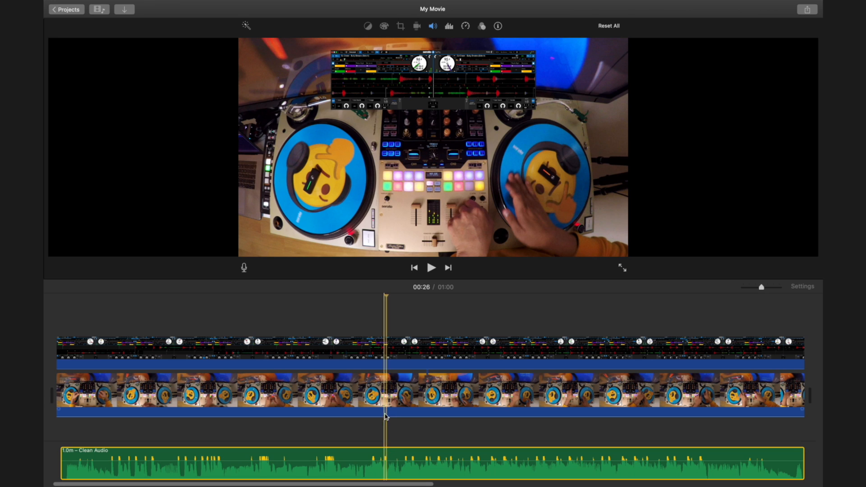
left_click(387, 393)
left_click(387, 353)
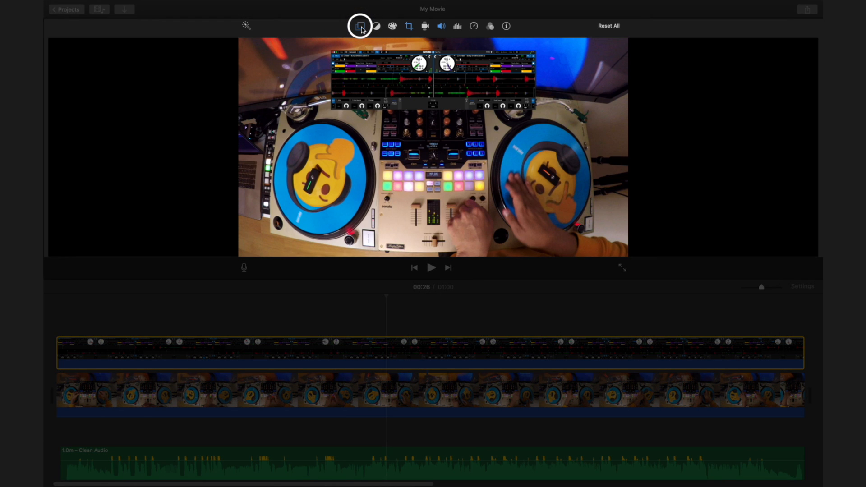
left_click(361, 26)
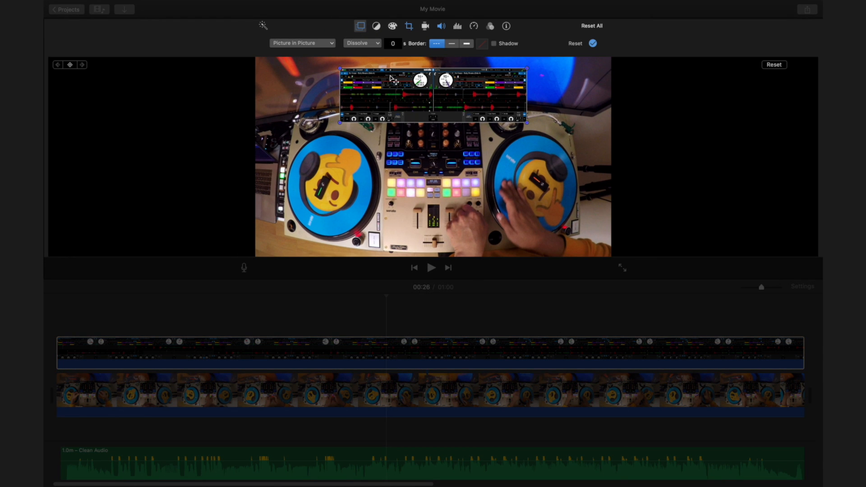
left_click_drag(391, 77, 390, 73)
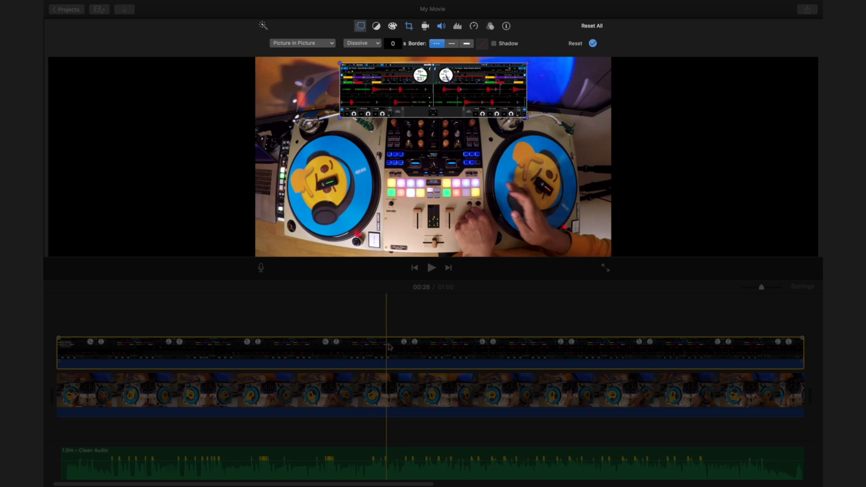
left_click(593, 43)
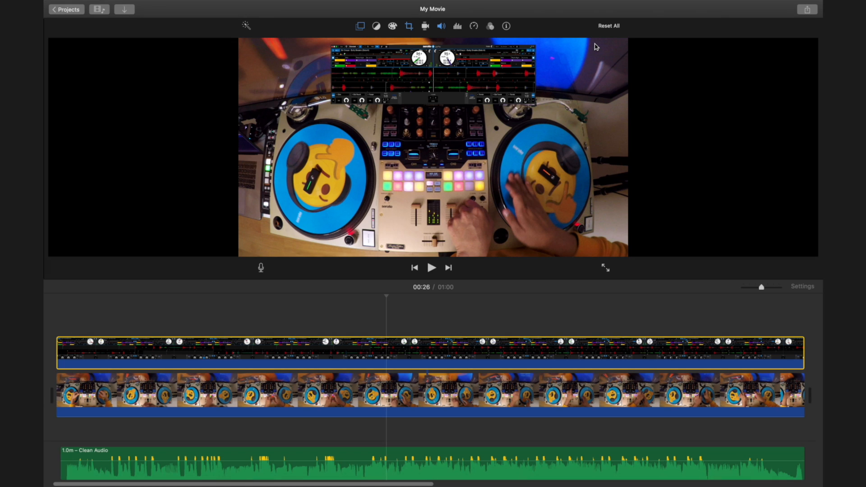
Step: Trim the ends of the Serato overlay and overhead footage to the same earlier point, and play the ending
scroll(663, 354, "right", 5)
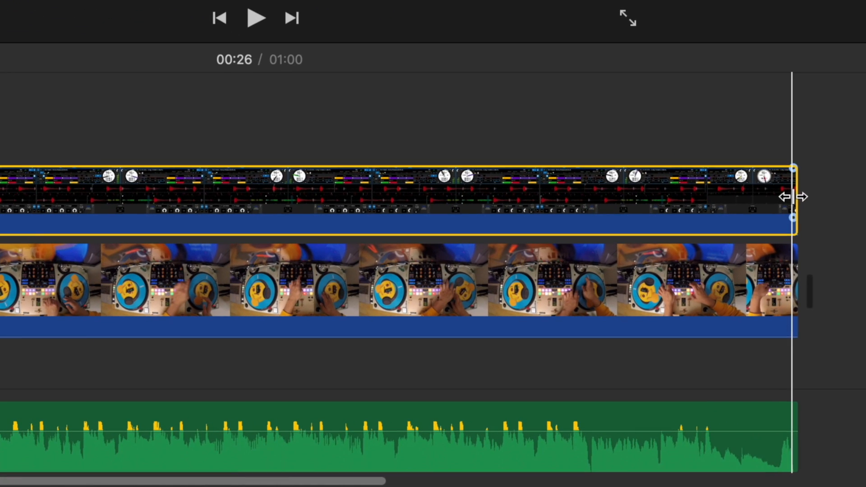
left_click_drag(795, 197, 768, 197)
left_click(793, 254)
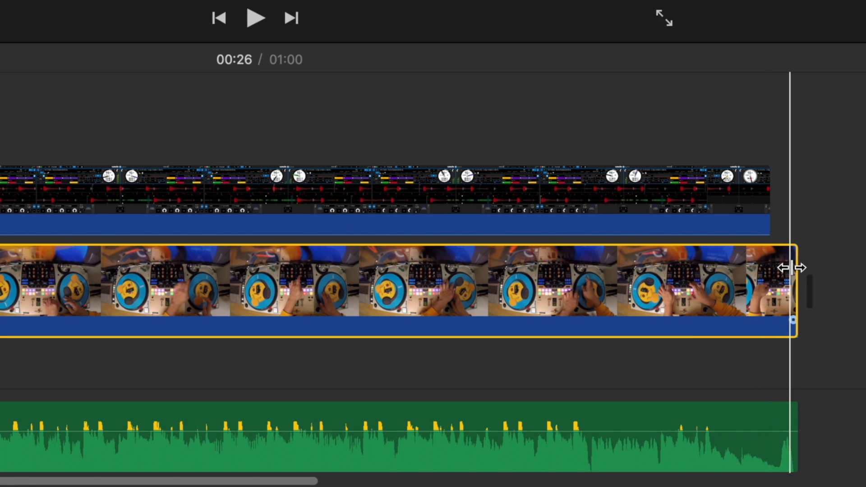
left_click_drag(791, 265, 764, 271)
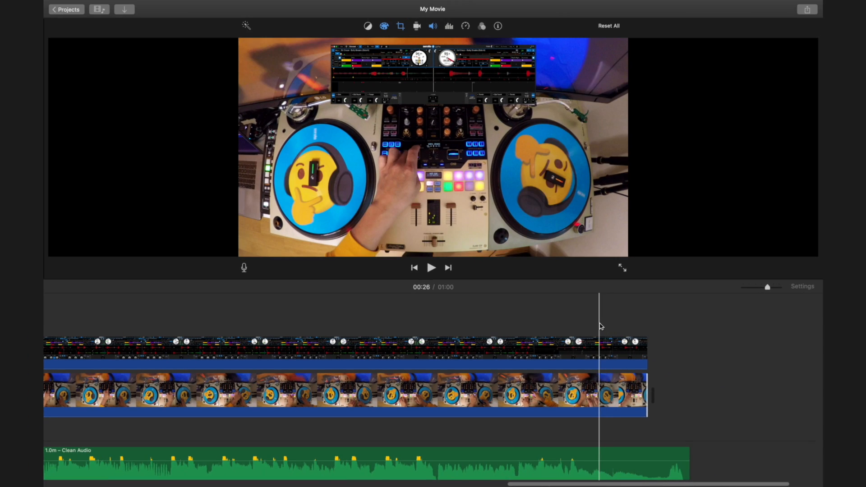
key("space")
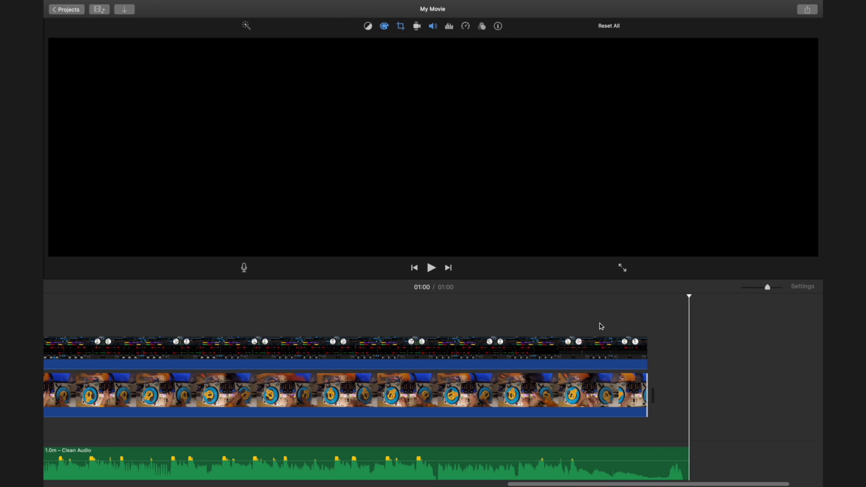
Step: Set up a file export of the project titled "Ohhh yeaaaa" with the tags Dstrukt, Scratch, Emoji, Serato
key("super+minus")
left_click(303, 337)
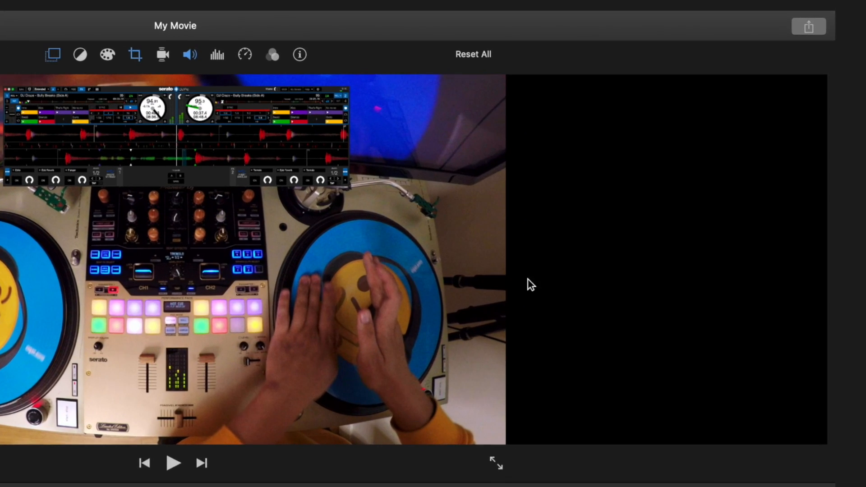
left_click(808, 31)
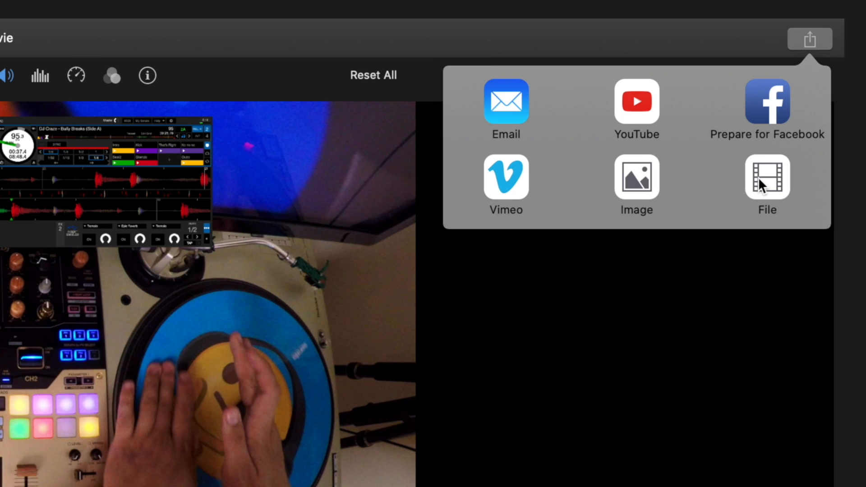
left_click(759, 178)
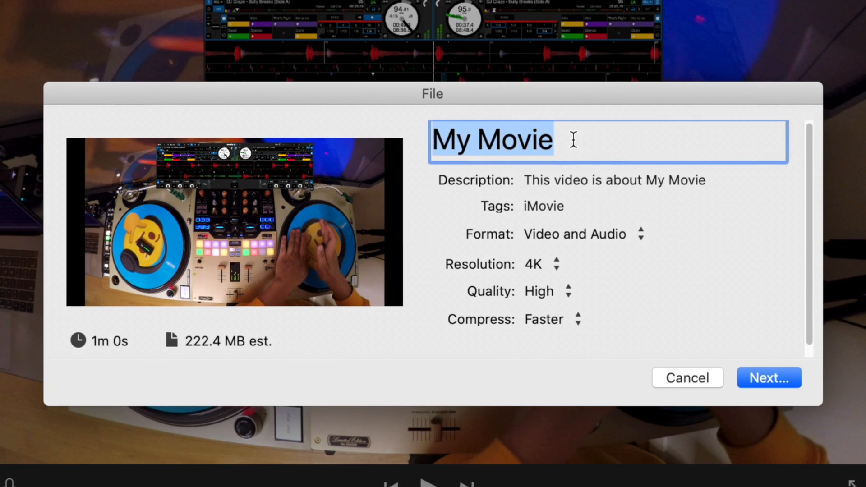
type("Ohhh yeaaaa")
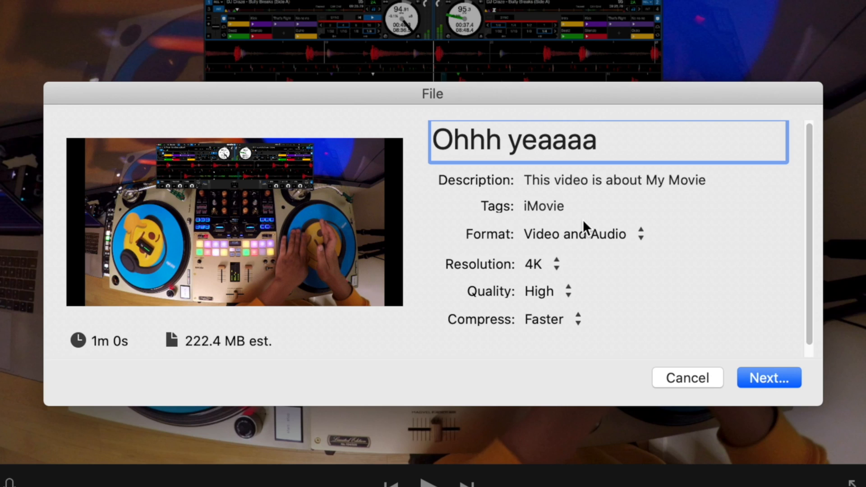
left_click(562, 207)
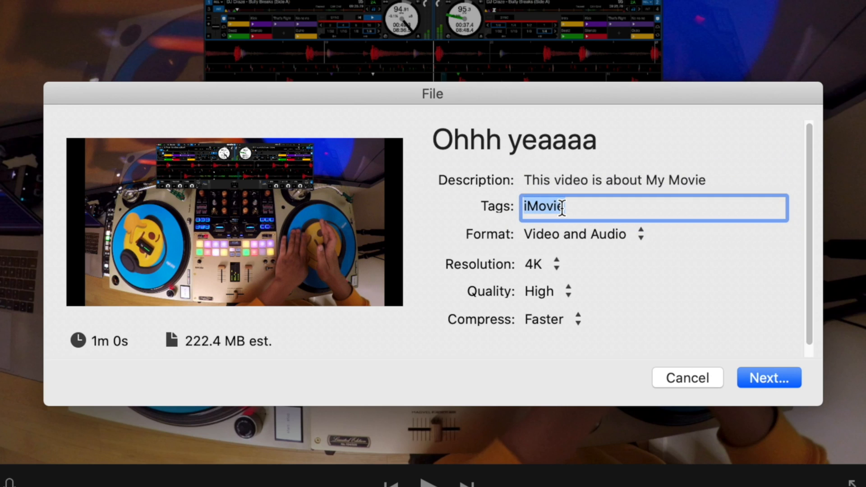
type("Dstrukt, Scratch, Emoji, Serato")
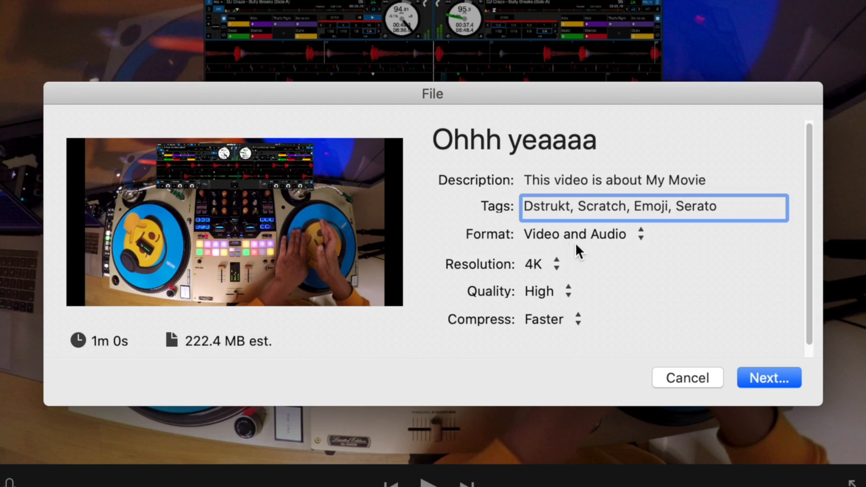
Step: Choose Video and Audio as the export format and 4K as the resolution
left_click(587, 236)
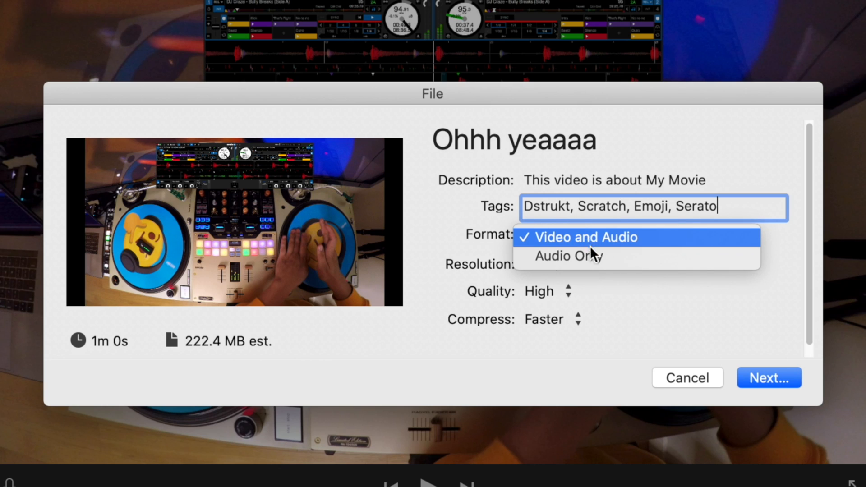
left_click(589, 241)
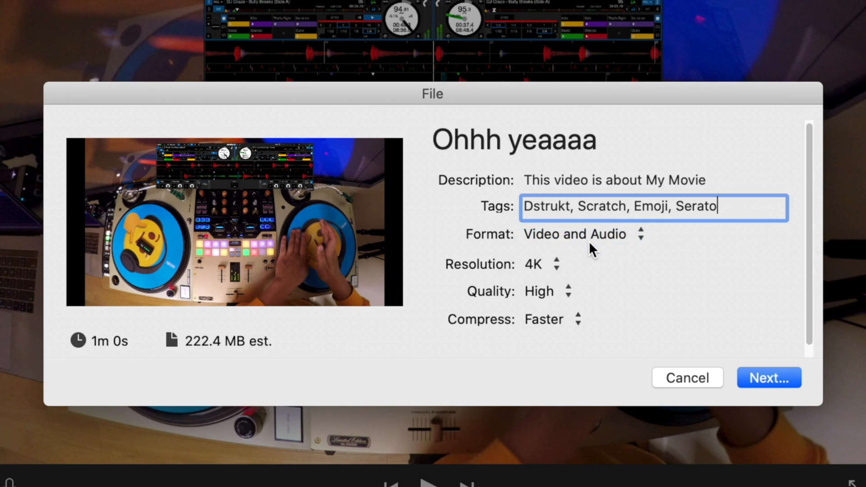
left_click(551, 262)
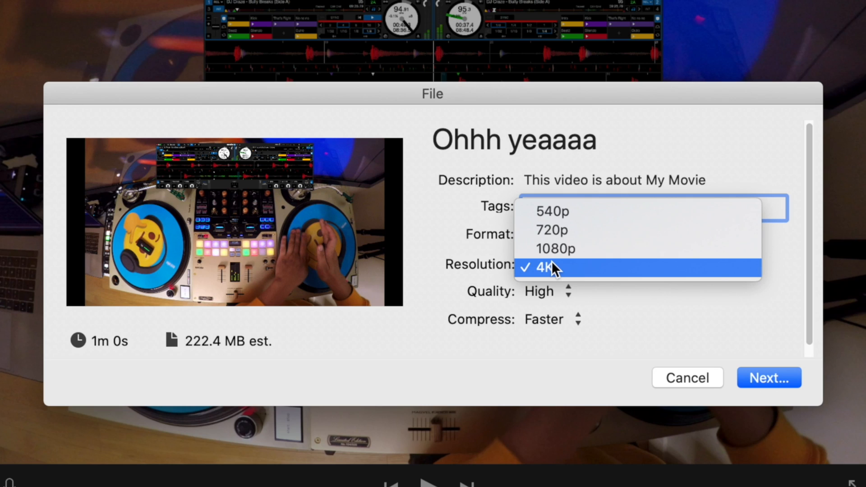
left_click(551, 262)
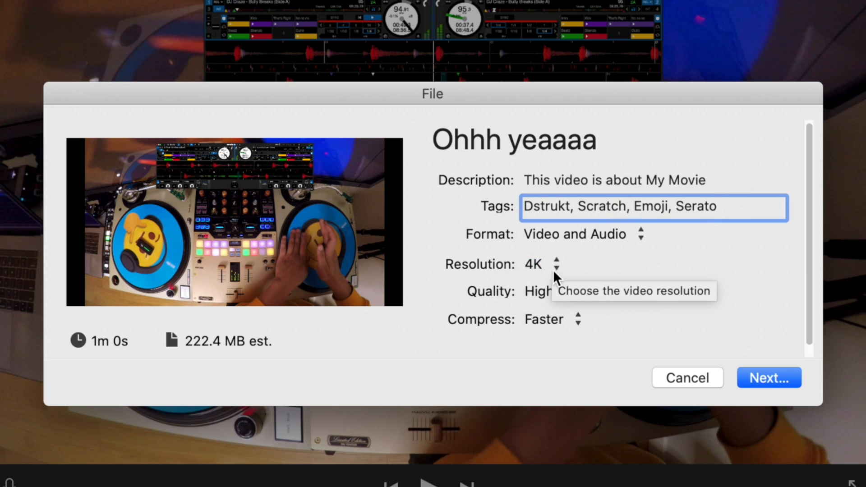
Step: Try the Best (ProRes) quality for the export and return it to High
left_click(569, 294)
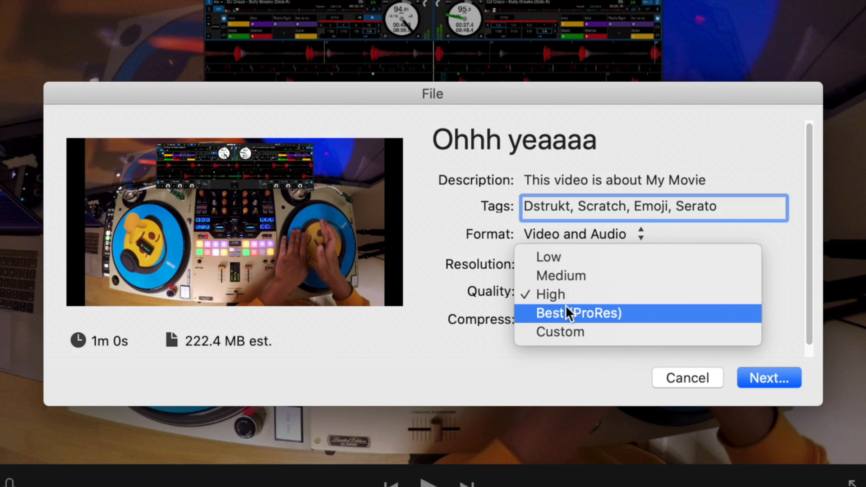
left_click(568, 313)
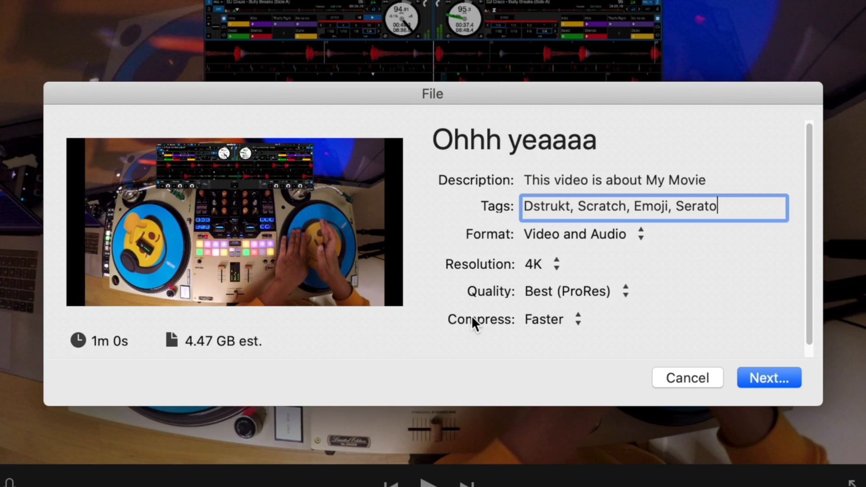
left_click(563, 293)
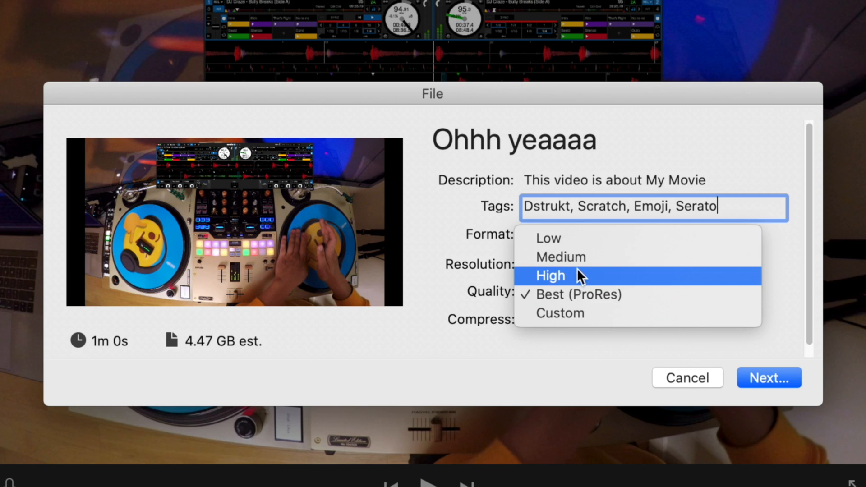
left_click(577, 275)
left_click(564, 291)
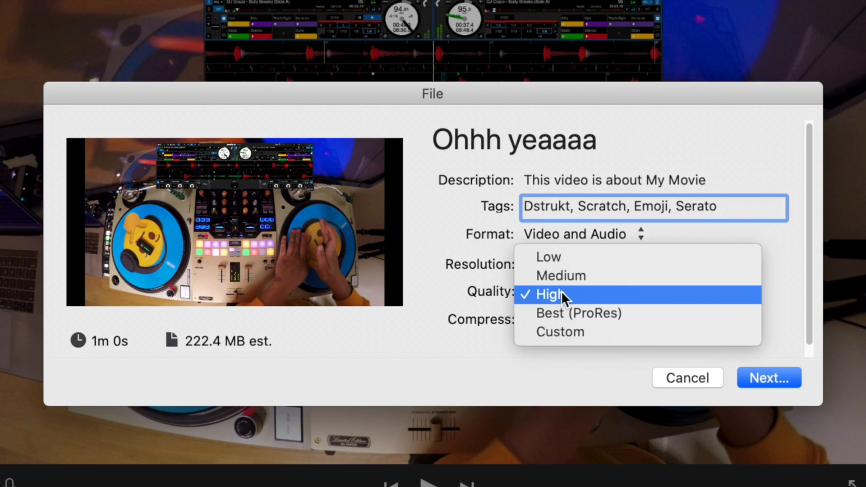
left_click(561, 292)
Step: Set the export compression to Better Quality, save the file as Ohhh yeaaaa.mp4 on the Desktop, and check the export progress
left_click(565, 323)
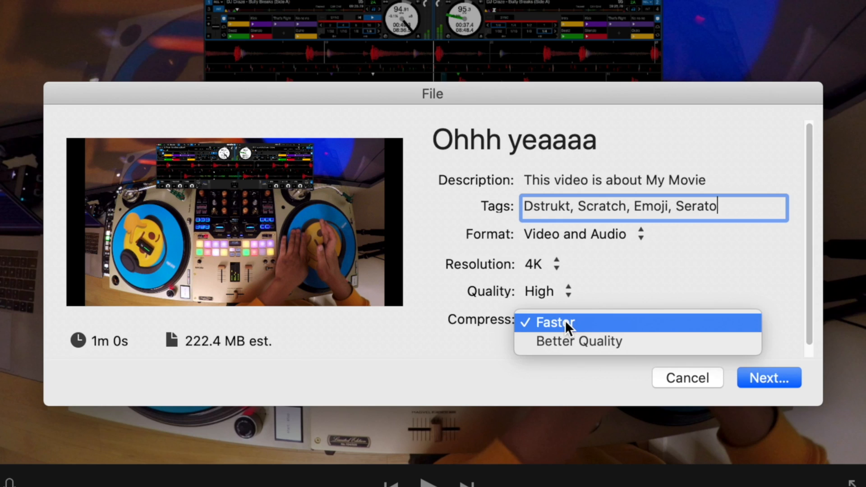
left_click(581, 341)
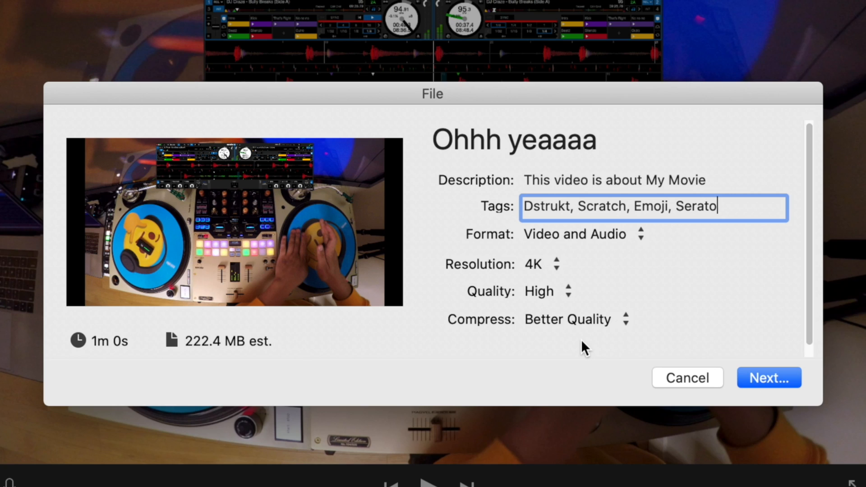
left_click(754, 377)
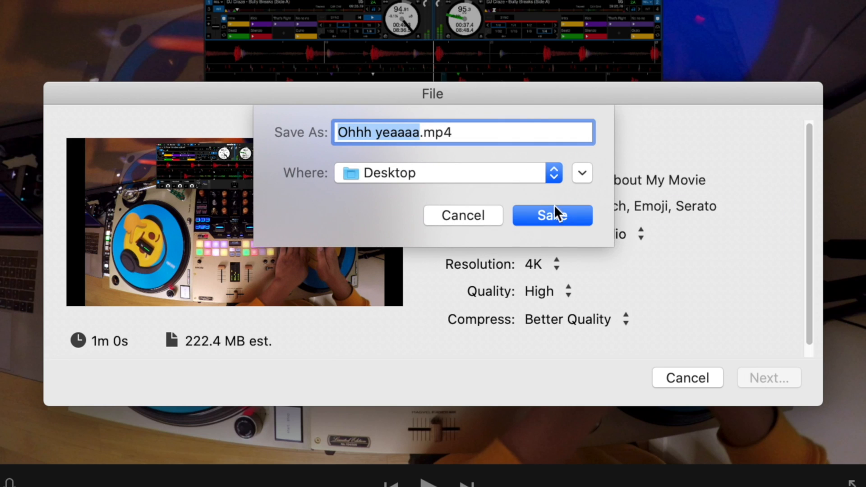
left_click(560, 215)
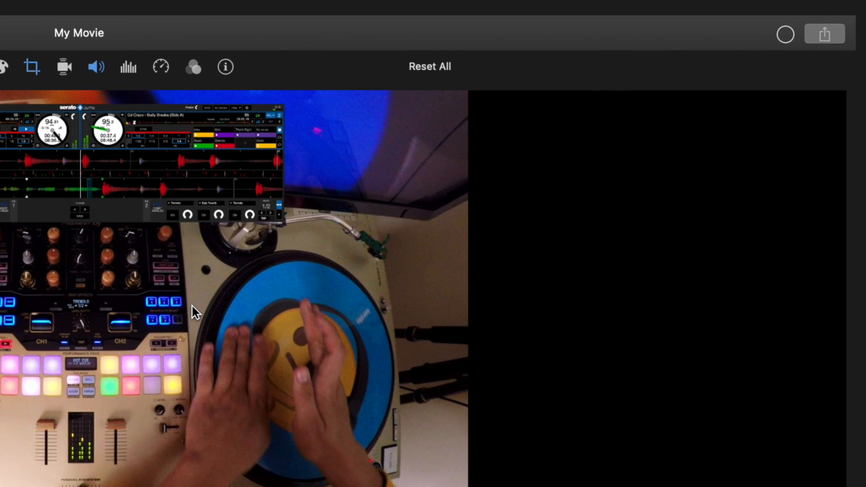
left_click(785, 36)
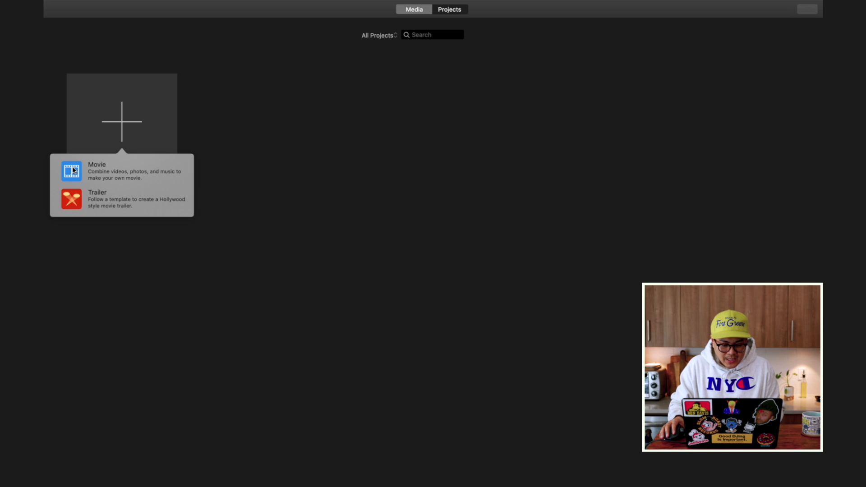
Step: Create a new movie and select Screen Capture.mov, Overhead Wide.mp4 and Clean Audio.wav in the iMovie Contents folder for import
left_click(73, 170)
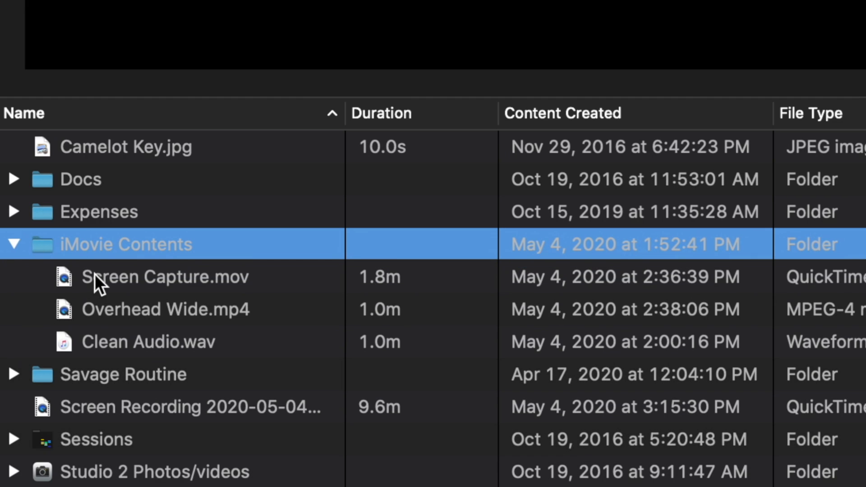
key("Down")
key("Down")
key("Down")
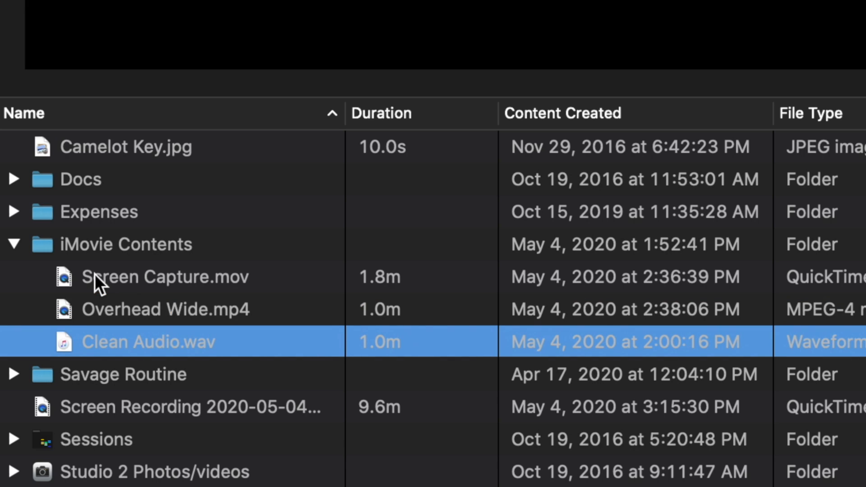
key("shift+Up")
key("shift+Up")
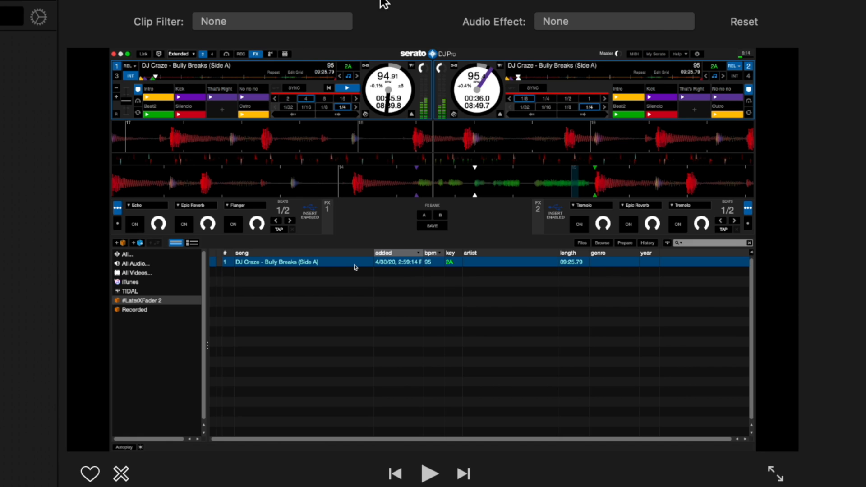
Step: Crop the Serato screen capture to the decks, waveforms and effects, cutting off the song library below
left_click(373, 0)
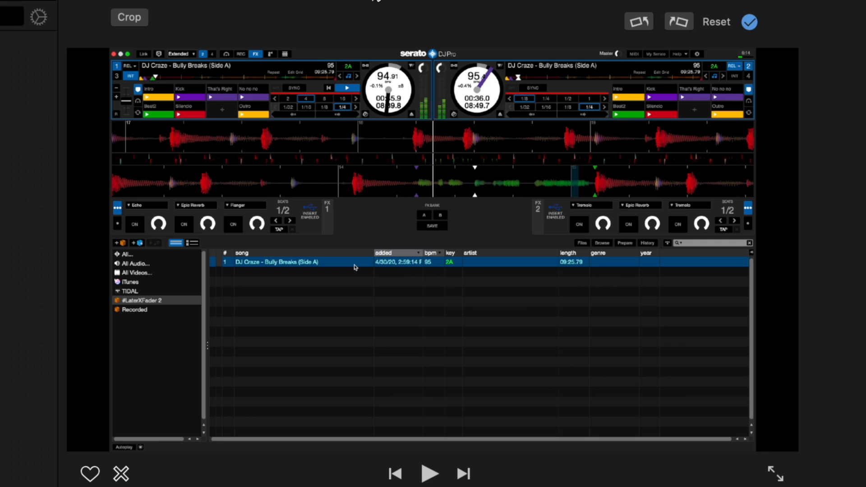
left_click(127, 18)
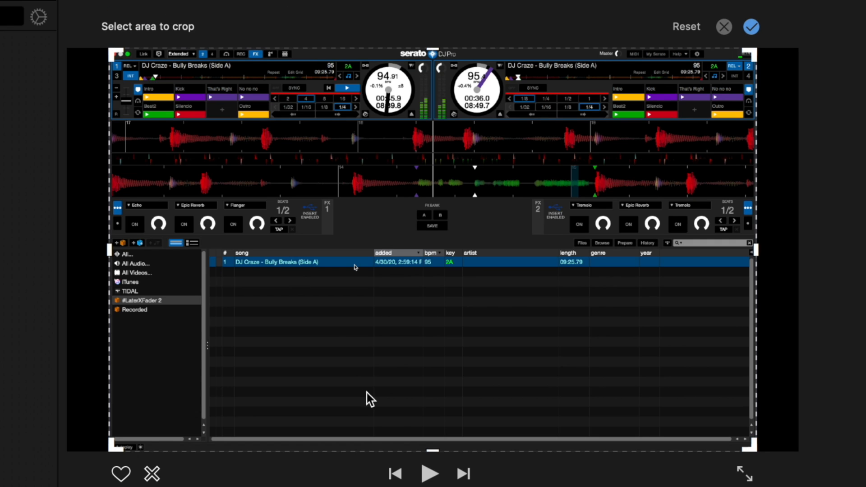
left_click_drag(434, 447, 432, 235)
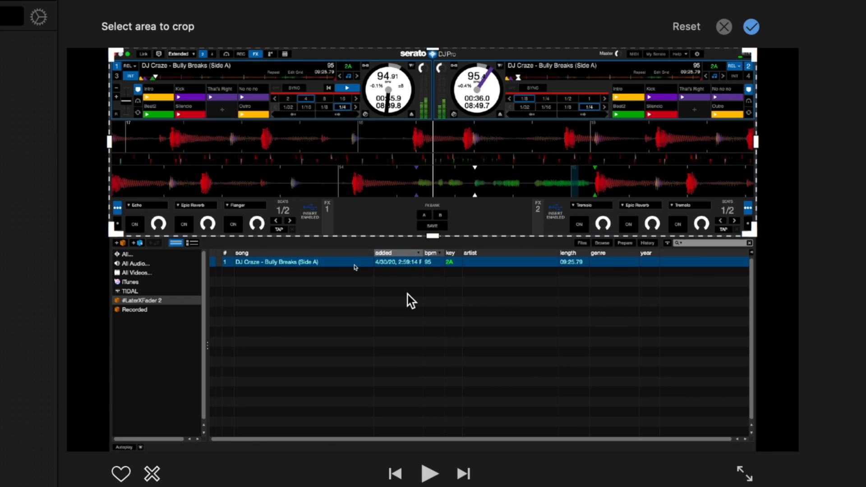
left_click(751, 26)
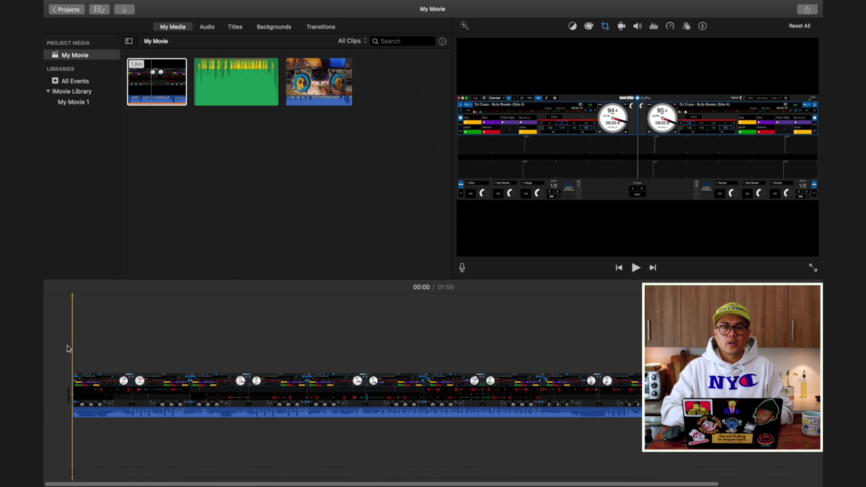
Step: Add the overhead footage and Clean Audio at the start of the timeline, and stack the Serato capture above the overhead footage
left_click_drag(319, 81, 90, 346)
left_click_drag(244, 94, 131, 458)
left_click(180, 389)
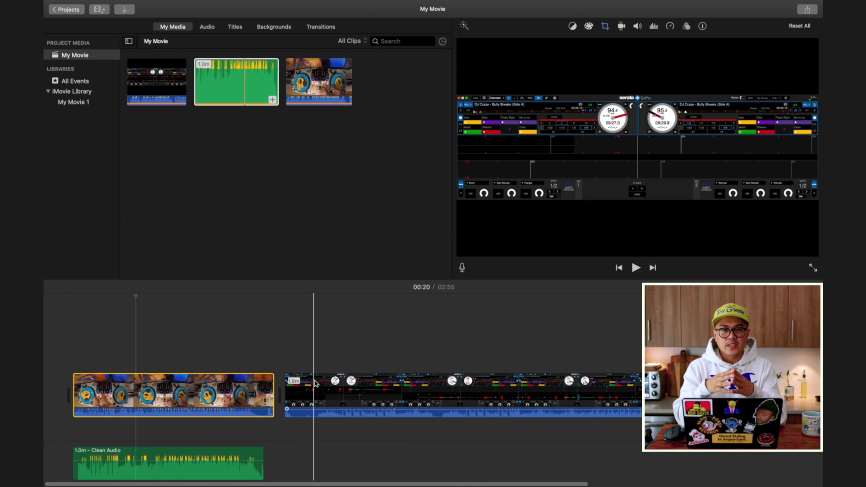
left_click_drag(314, 388, 99, 339)
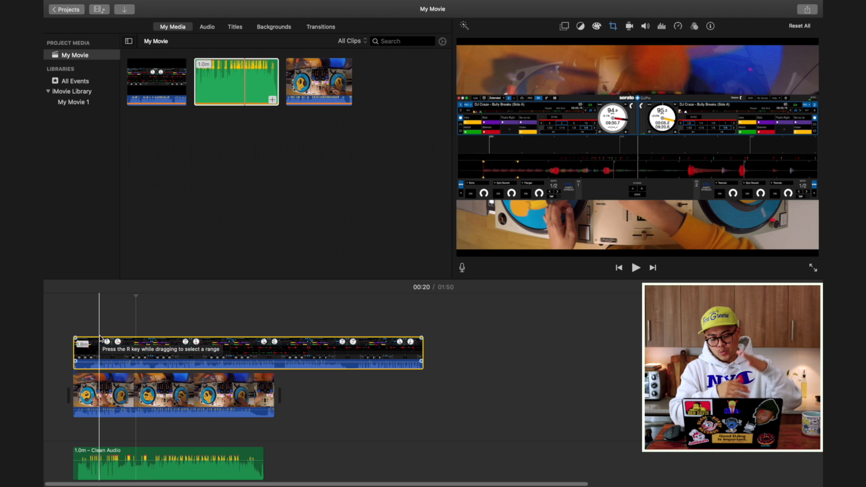
Step: Move the Clean Audio earlier, trim the start of the Serato overlay and shift it earlier to line up with the overhead footage
left_click(179, 294)
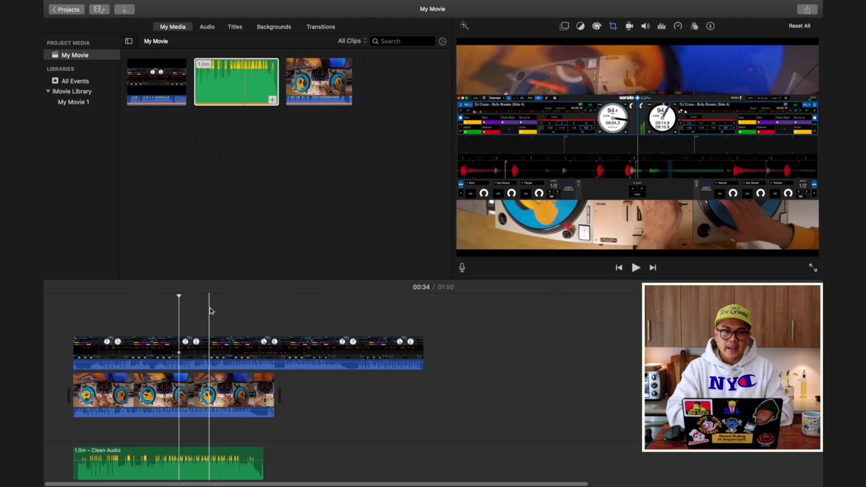
left_click(195, 406)
left_click(110, 338)
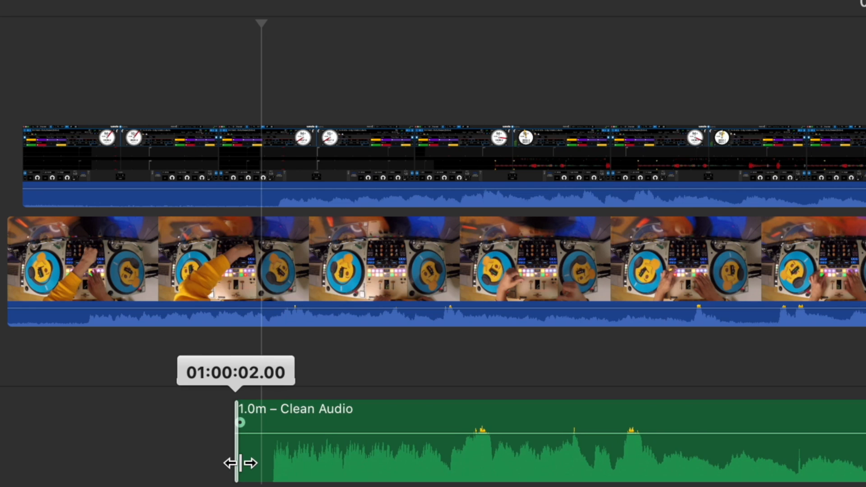
left_click_drag(236, 465, 116, 456)
left_click_drag(23, 156, 232, 151)
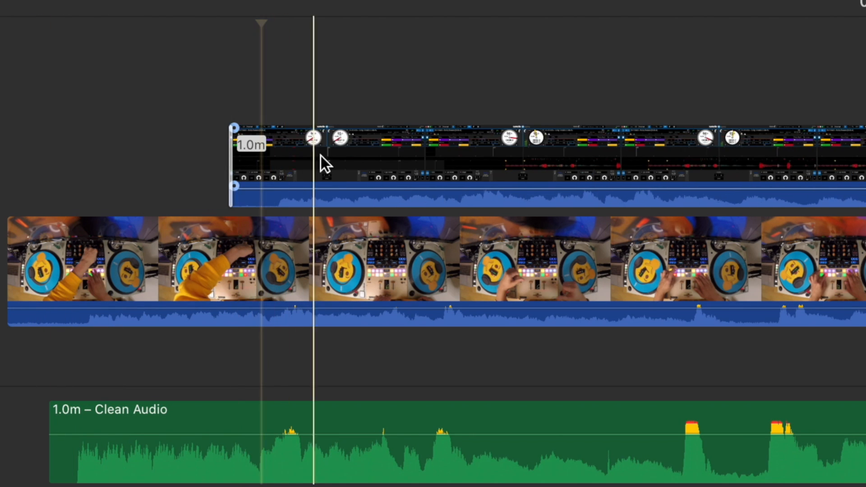
left_click_drag(321, 156, 153, 149)
left_click(92, 115)
key("super+plus")
scroll(91, 115, "left", 2)
Step: Change the Serato overlay from Cutaway to Picture in Picture, enlarge it and centre it over the upper part of the mixer
left_click(171, 409)
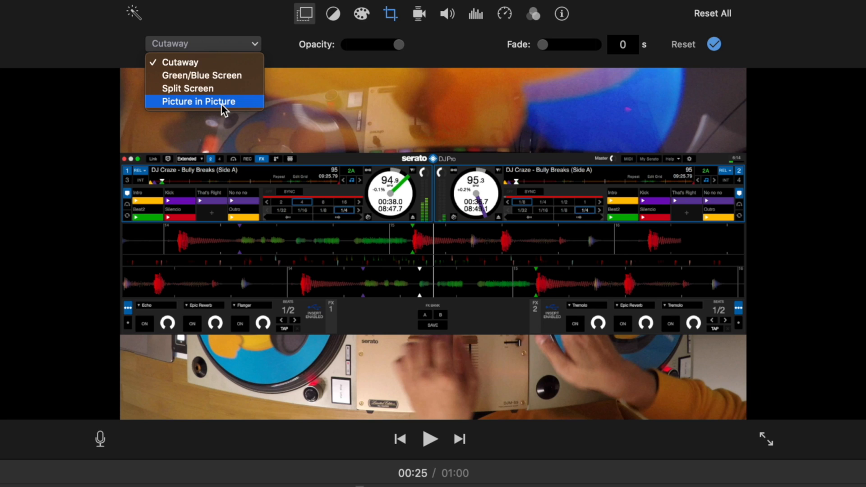
left_click(222, 103)
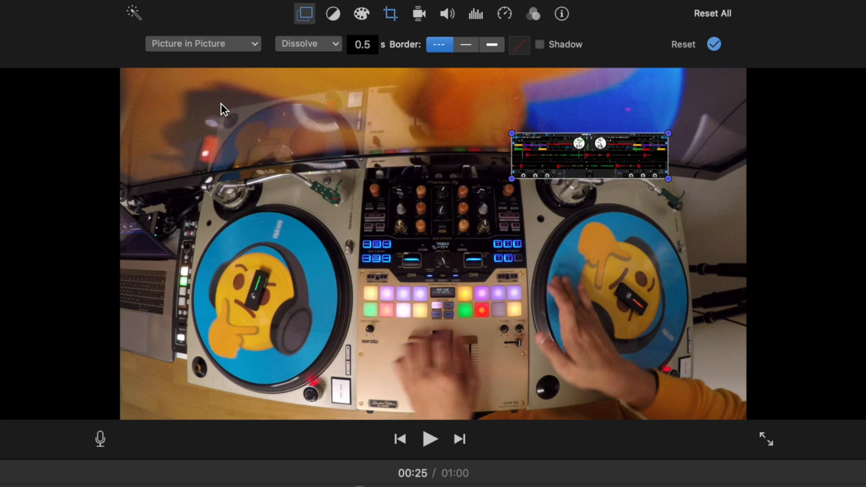
left_click_drag(617, 171, 500, 156)
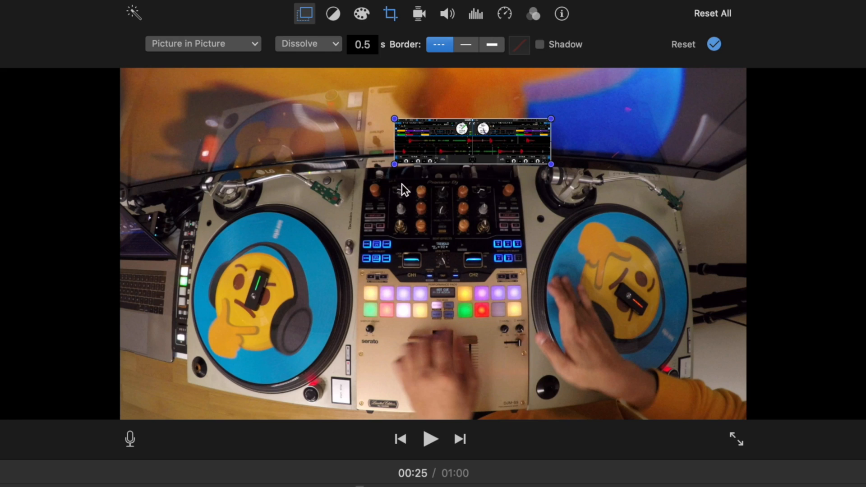
left_click_drag(395, 165, 384, 227)
left_click_drag(419, 176, 586, 118)
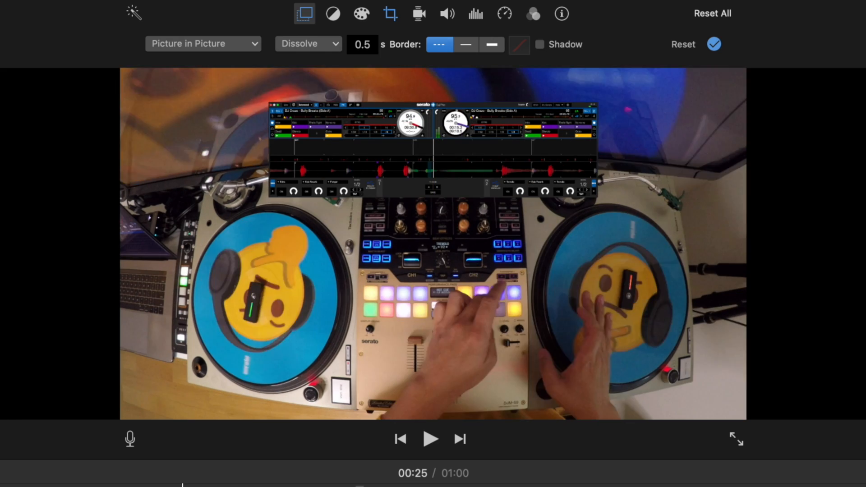
Step: Move the Serato overlay slightly higher above the mixer so that less of the mixer is covered
key("space")
left_click(412, 170)
left_click_drag(412, 170, 415, 151)
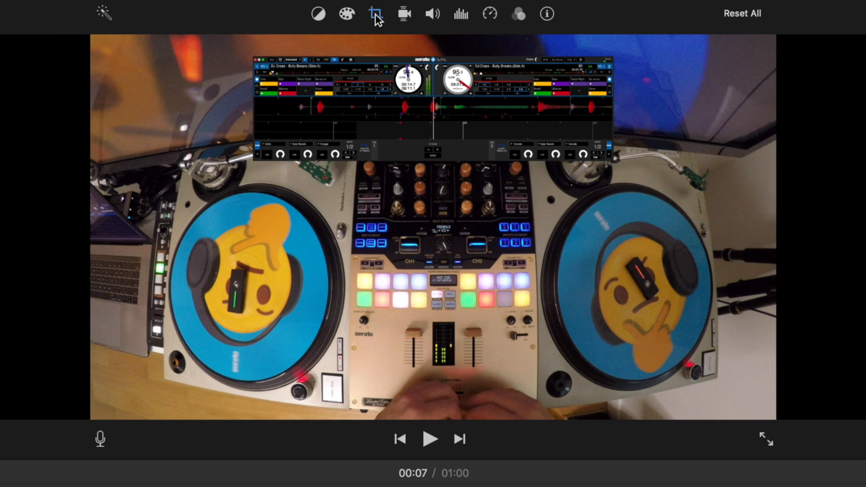
Step: Crop the overhead footage slightly tighter with Crop to Fill so the mixer sits centred beneath the Serato overlay
left_click(376, 14)
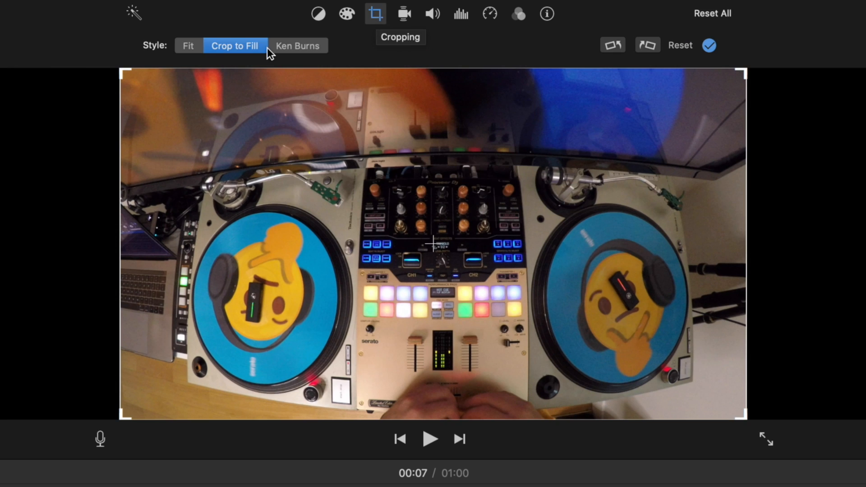
mouse_move(115, 76)
left_mouse_down()
mouse_move(110, 86)
mouse_move(102, 80)
left_mouse_up()
left_click(710, 45)
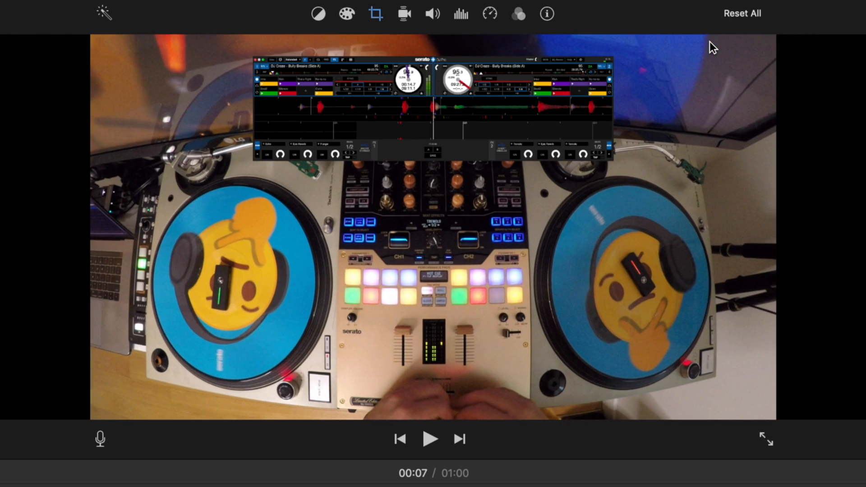
Step: Colour-correct the overhead footage by slightly increasing its contrast and fine-tuning its brightness
left_click(347, 14)
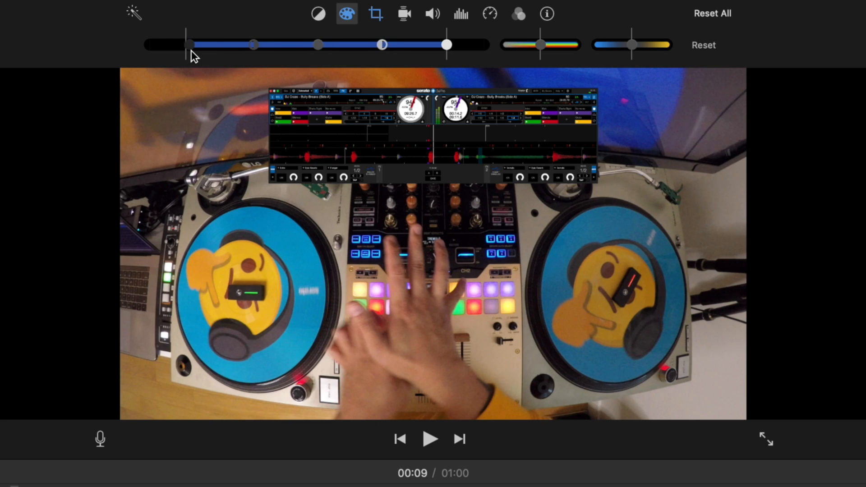
mouse_move(251, 45)
left_mouse_down()
mouse_move(238, 45)
mouse_move(261, 45)
mouse_move(241, 46)
left_mouse_up()
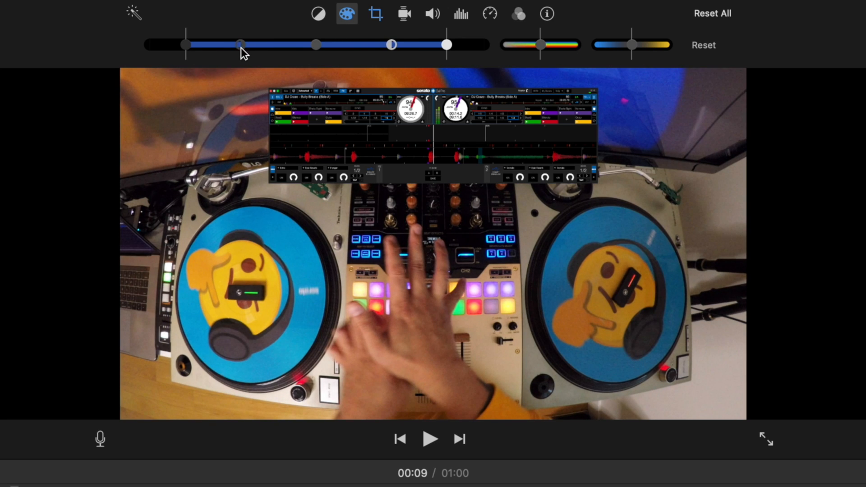
left_click_drag(317, 43, 319, 46)
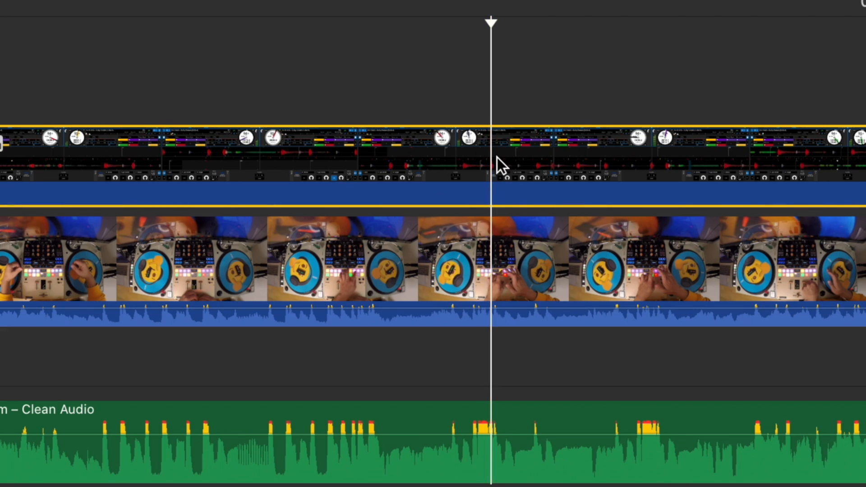
Step: Mute the overhead footage's own sound and play the timeline with only the Clean Audio
left_click(504, 258)
key("space")
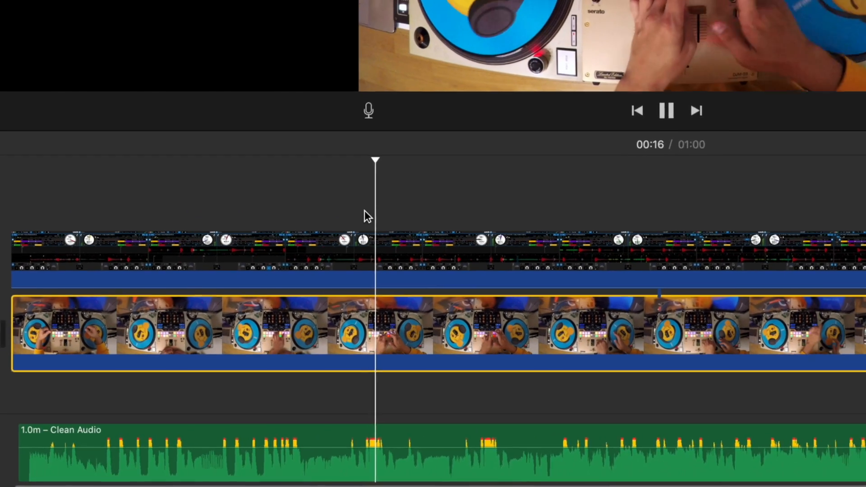